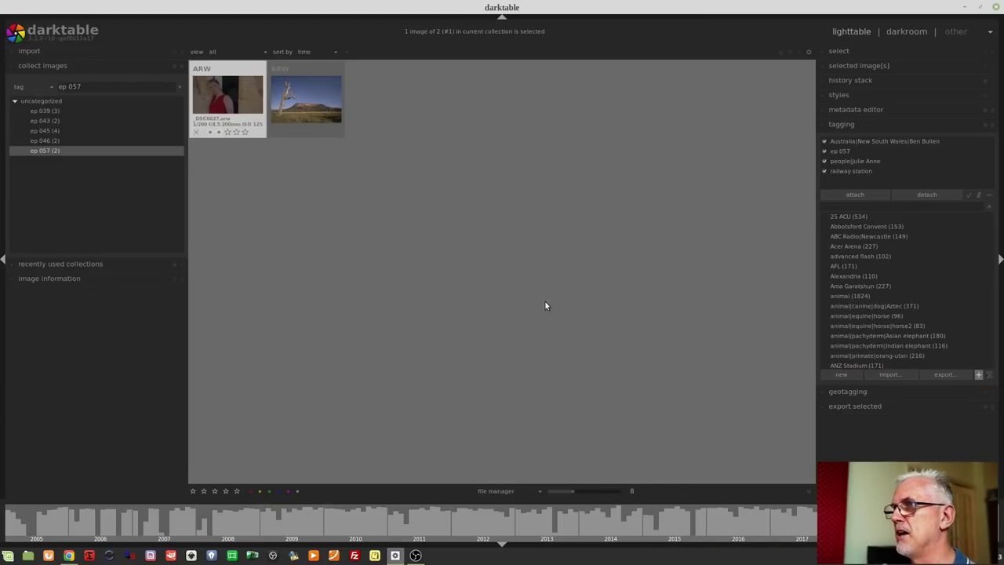
Open the red-dress portrait in the darkroom with the D shortcut.
key("d")
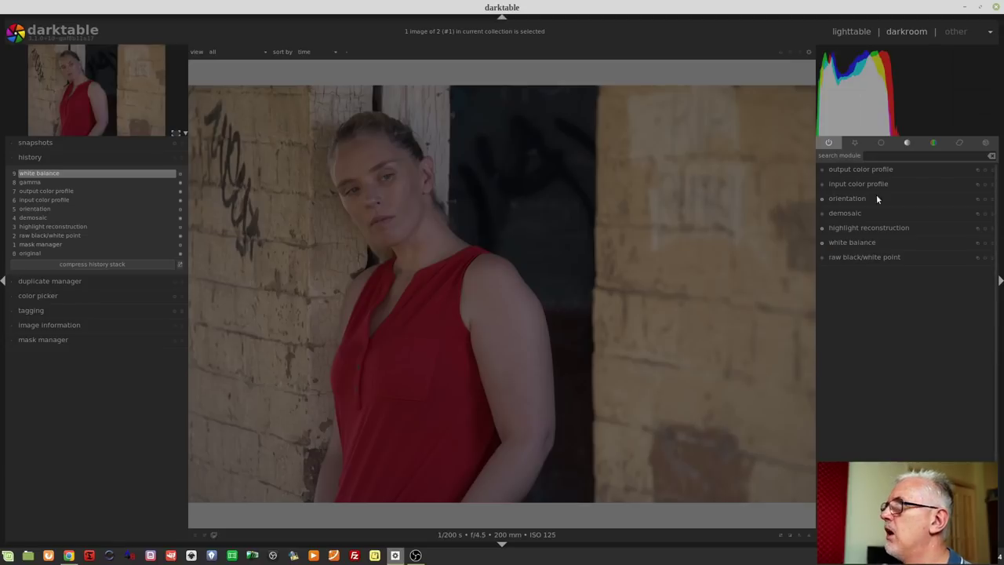
Enable filmic rgb from the tone group: 9.23% middle grey, +3.45 EV white, -10.55 EV black.
left_click(858, 143)
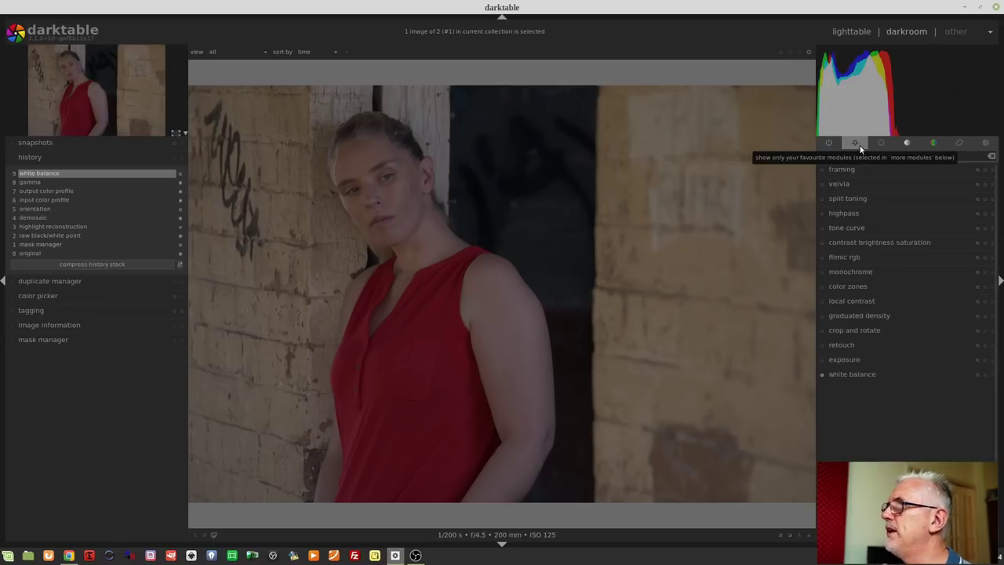
left_click(843, 261)
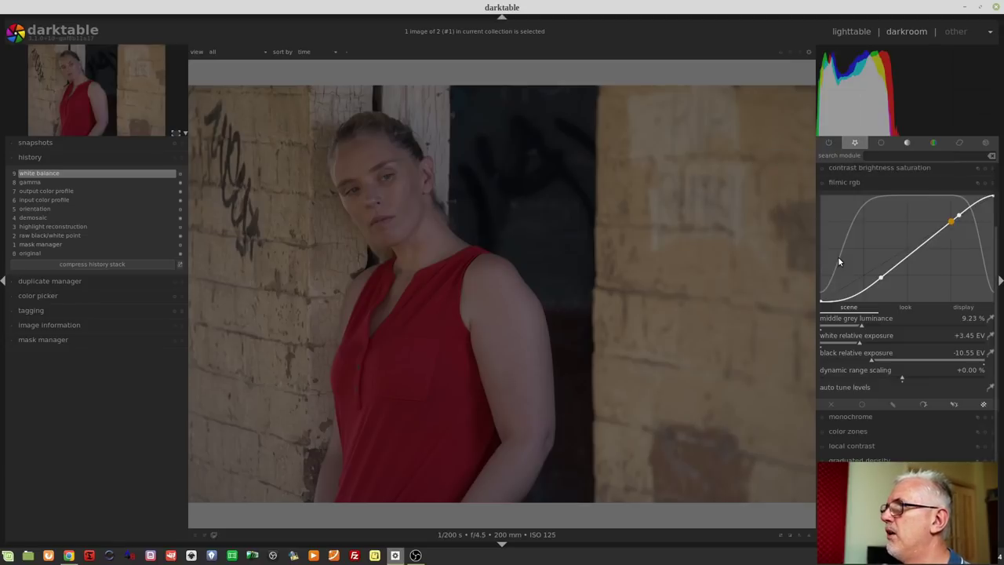
left_click(821, 183)
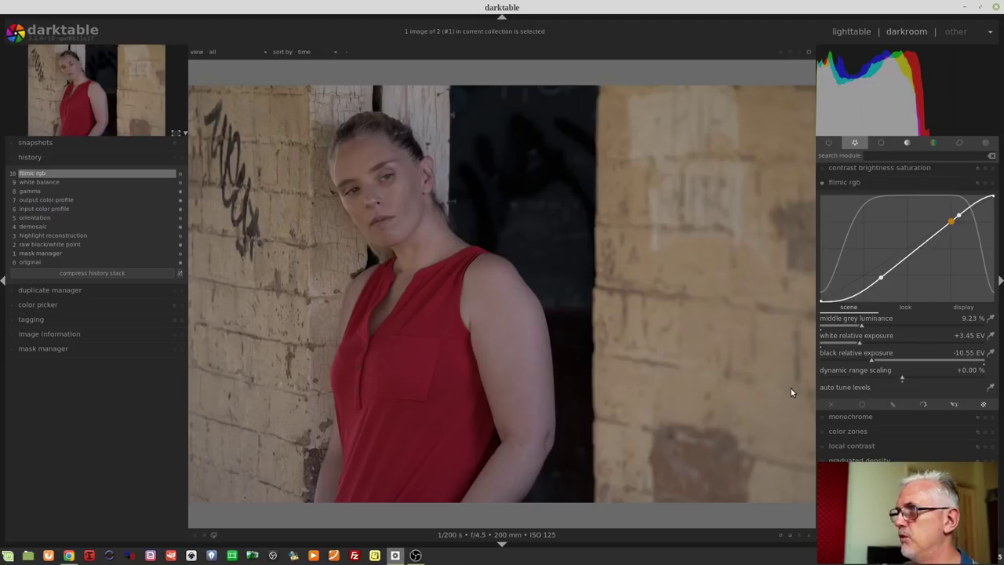
left_click(903, 307)
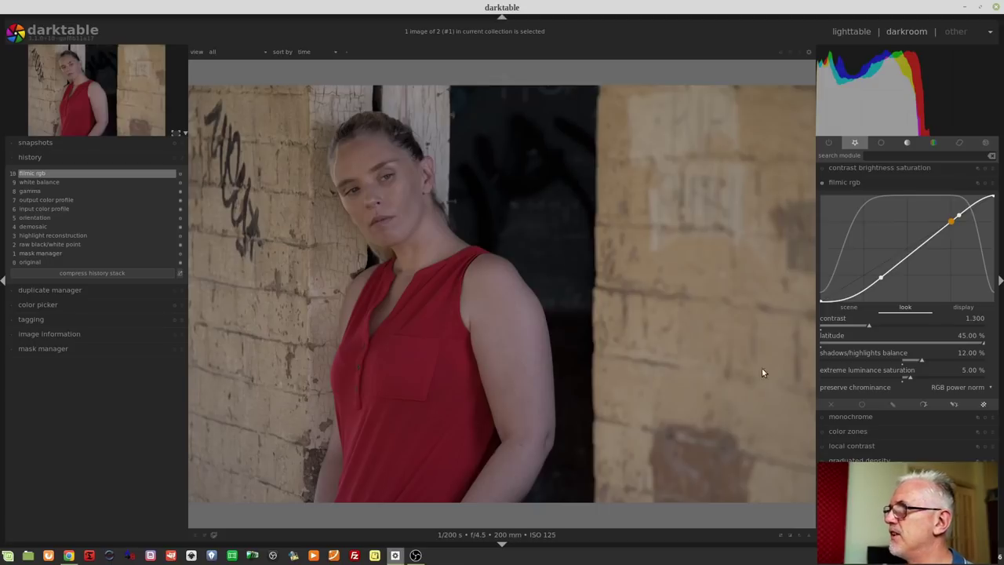
left_click(963, 307)
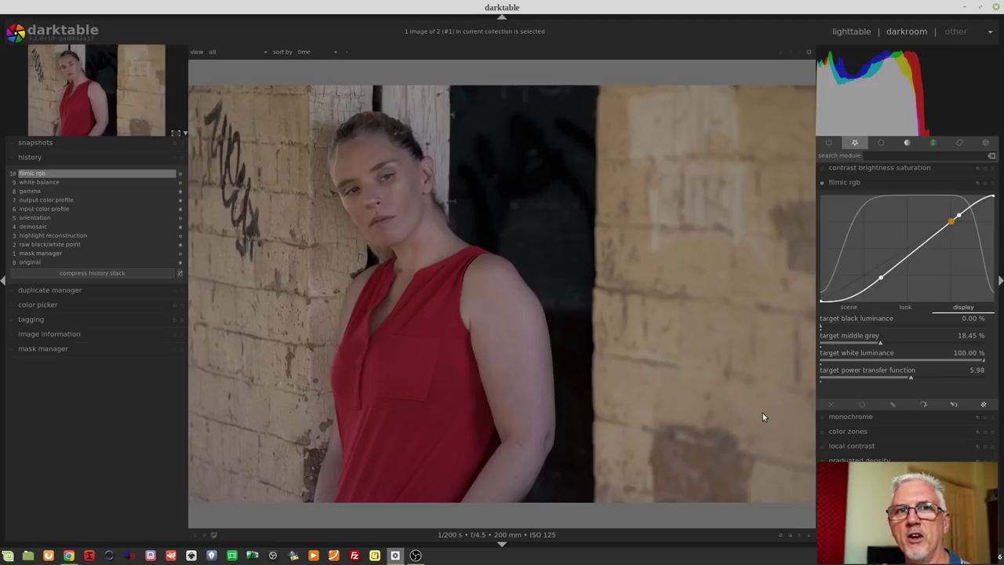
left_click(849, 306)
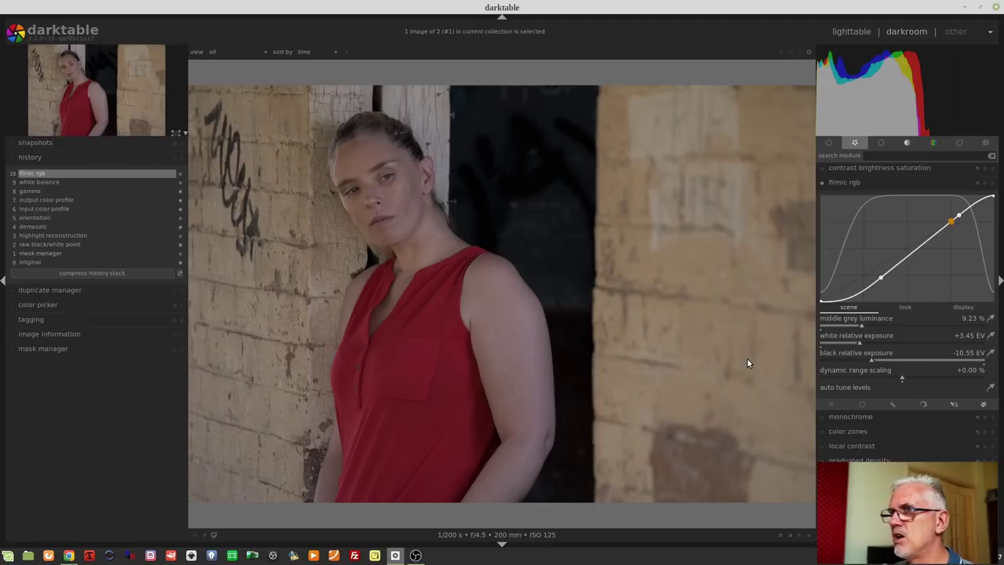
Turn on monochrome from the colour group, then list only the active modules.
left_click(935, 143)
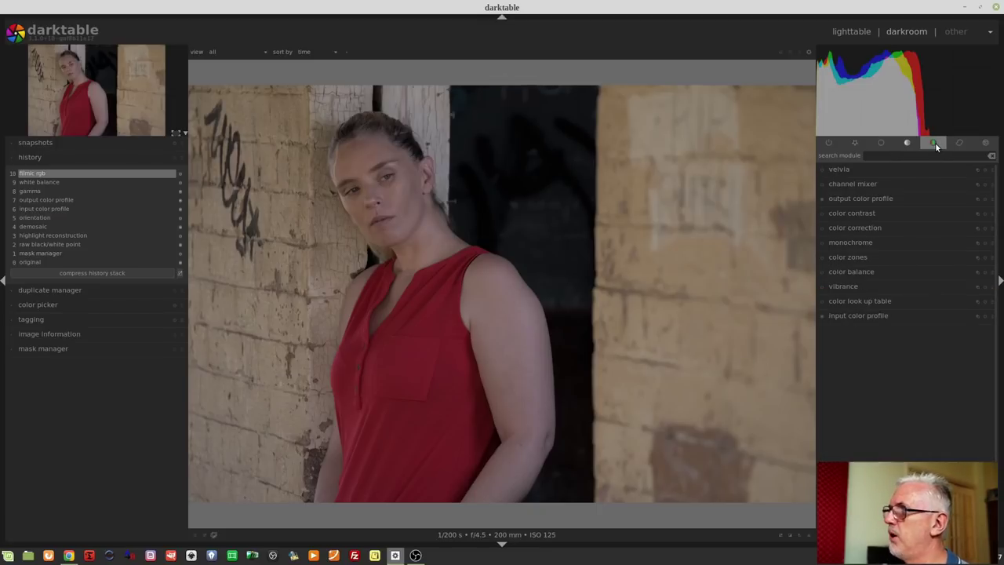
left_click(822, 243)
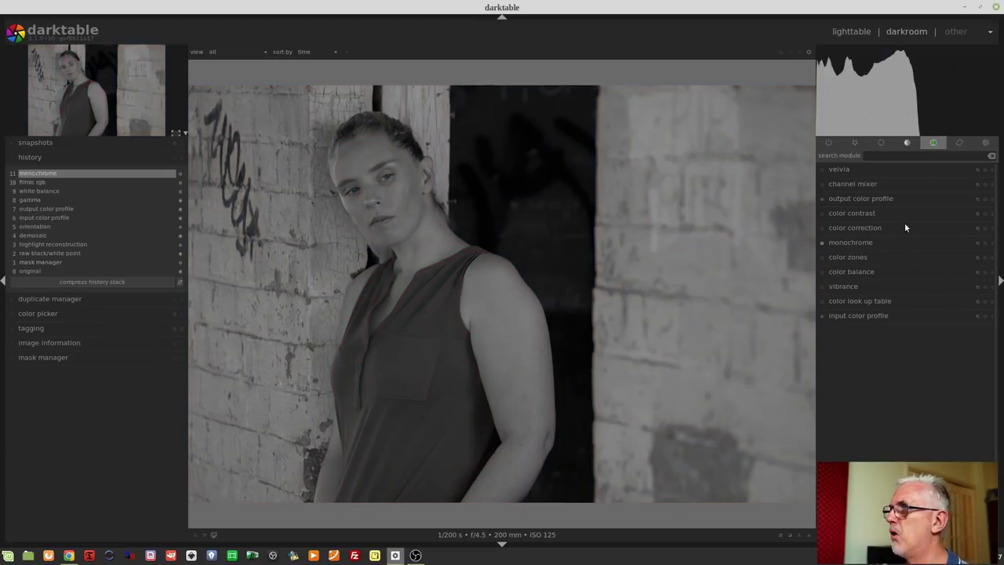
left_click(828, 142)
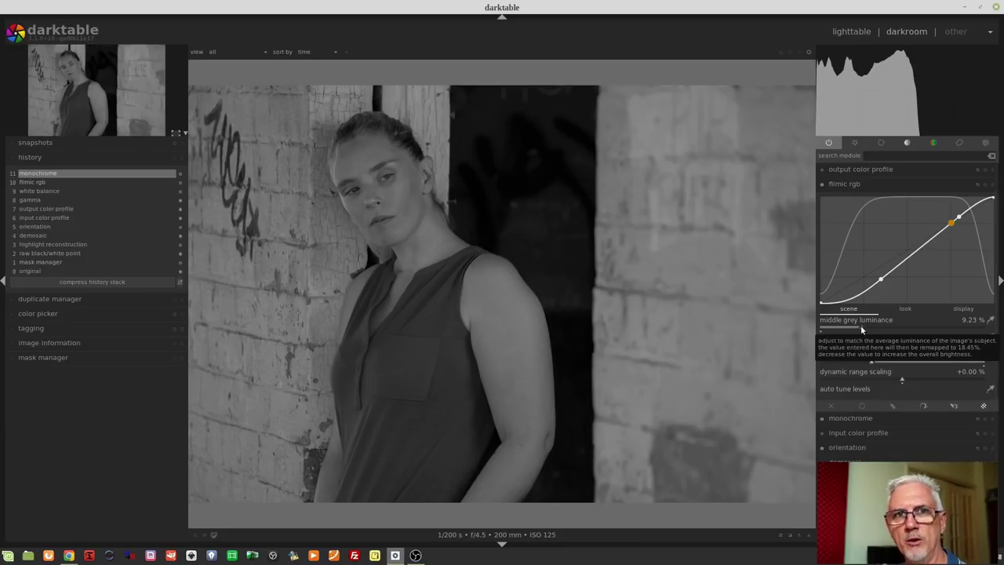
Sample filmic middle grey from the model's face: 2.96%, +5.09 EV white, -12.19 EV black.
scroll(860, 324, "up", 2)
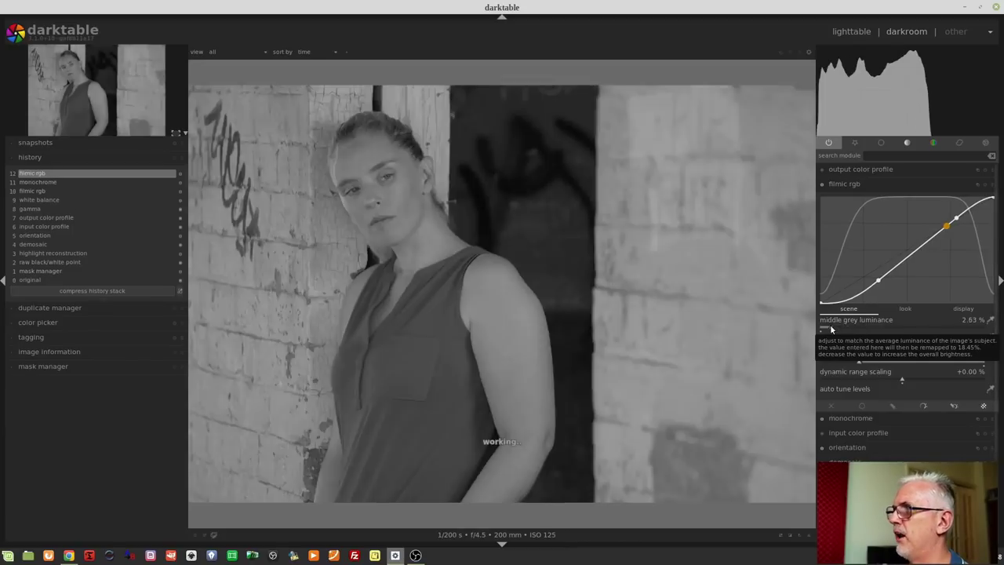
left_click_drag(857, 327, 850, 323)
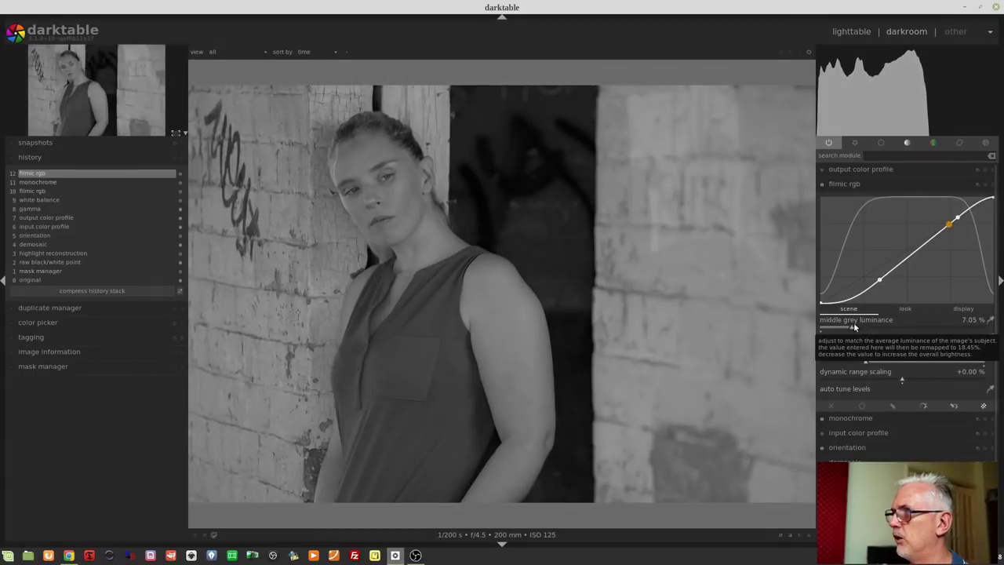
left_click(990, 324)
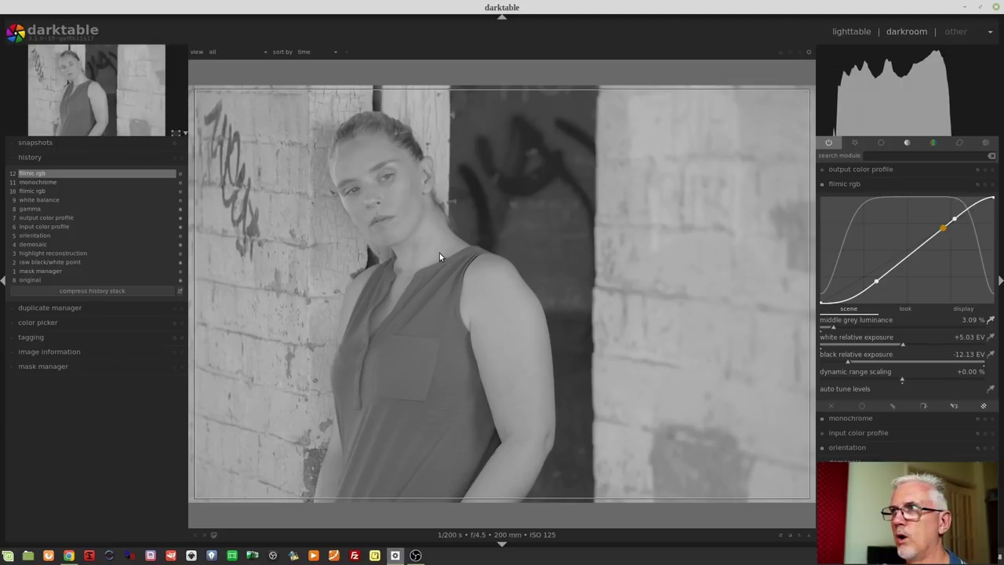
left_click_drag(348, 151, 408, 239)
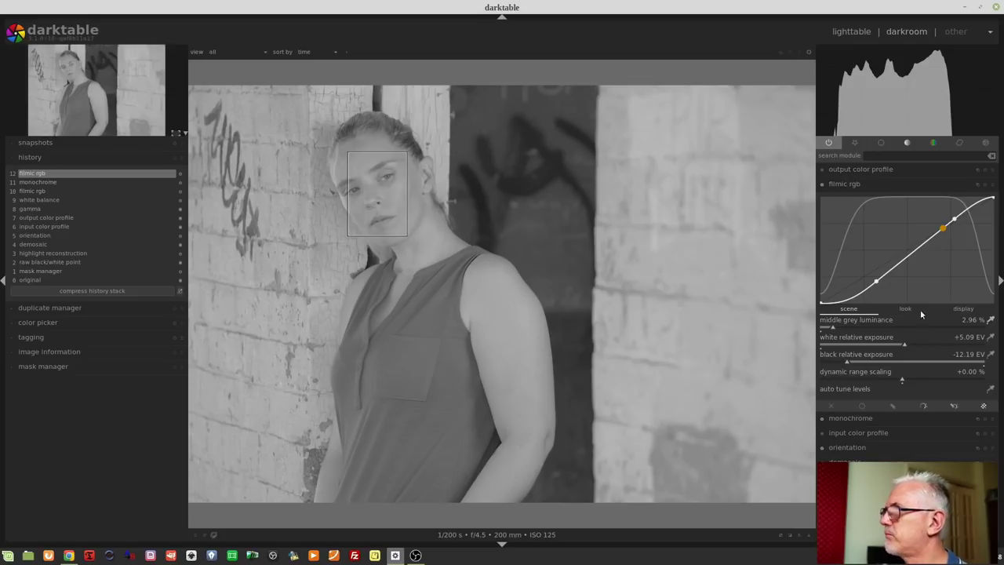
Keep the sampled filmic values and switch monochrome off to restore the portrait's colour.
left_click(991, 319)
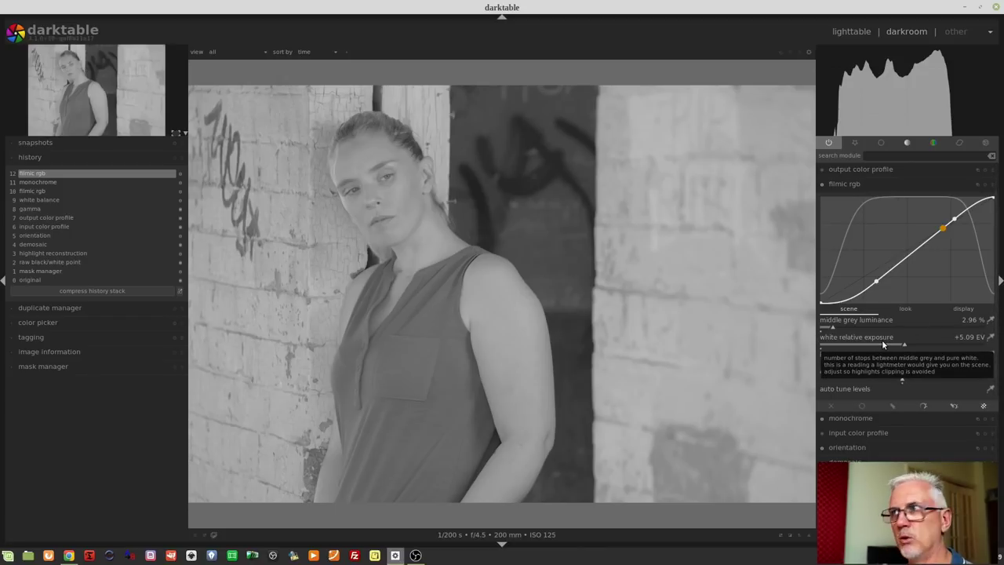
left_click(821, 418)
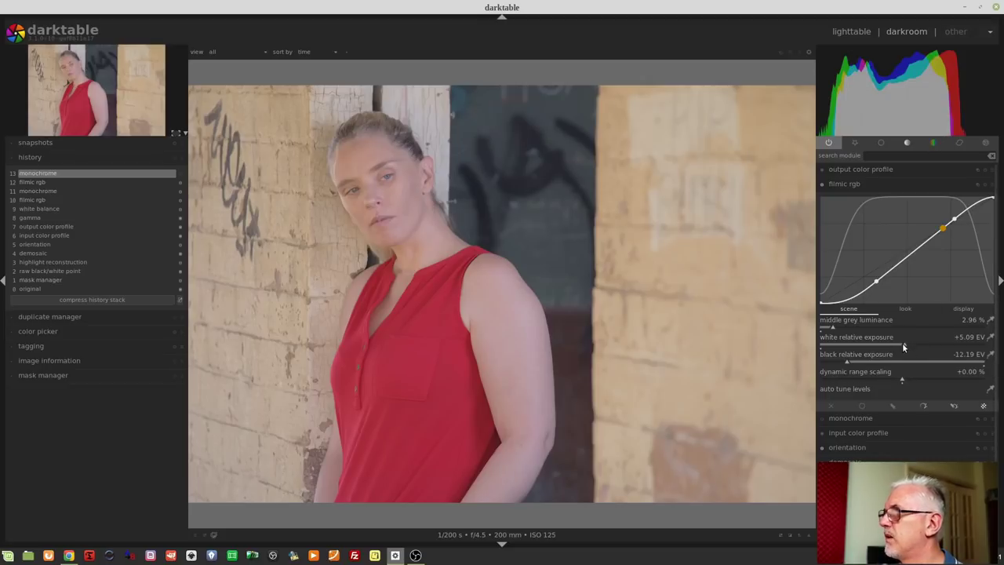
Lower filmic white relative exposure to +2.48 EV and set black to -14.00 EV.
left_click_drag(903, 341, 883, 365)
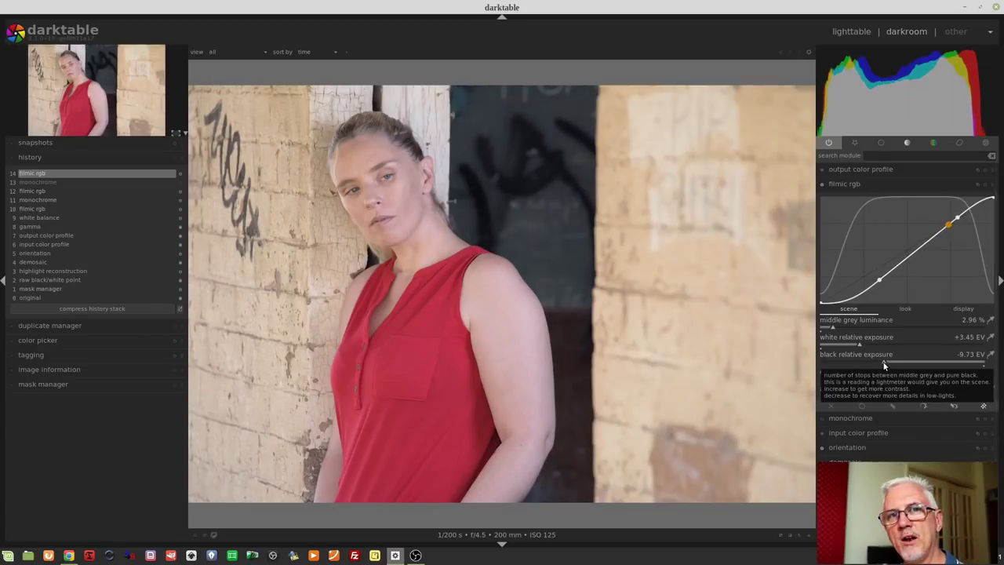
mouse_move(993, 132)
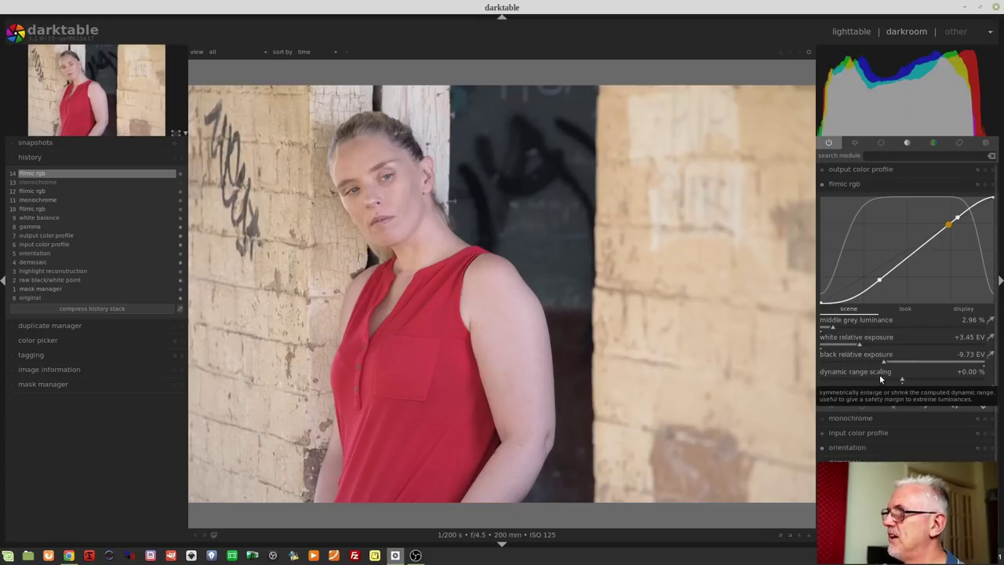
left_click_drag(860, 342, 833, 345)
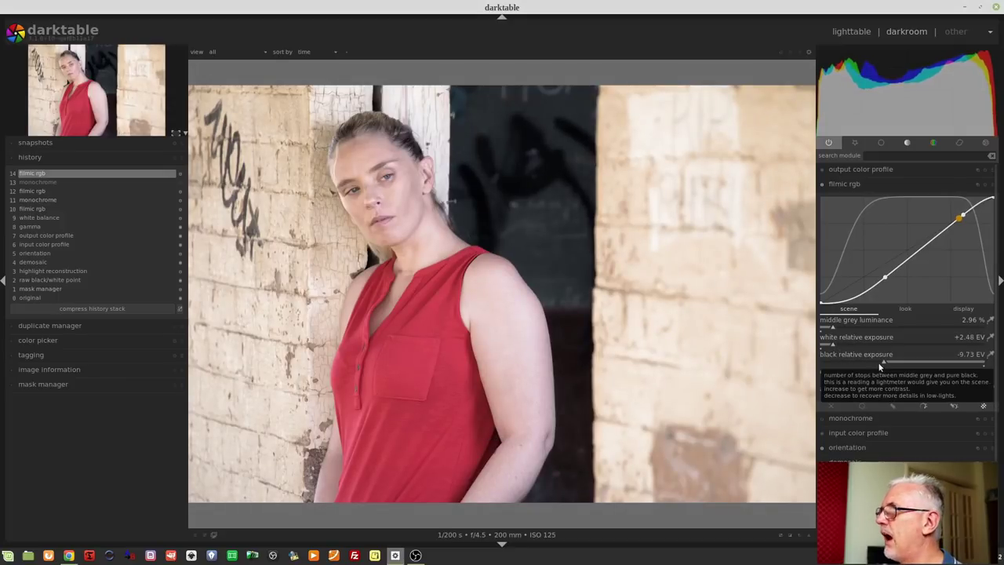
left_click_drag(875, 363, 818, 366)
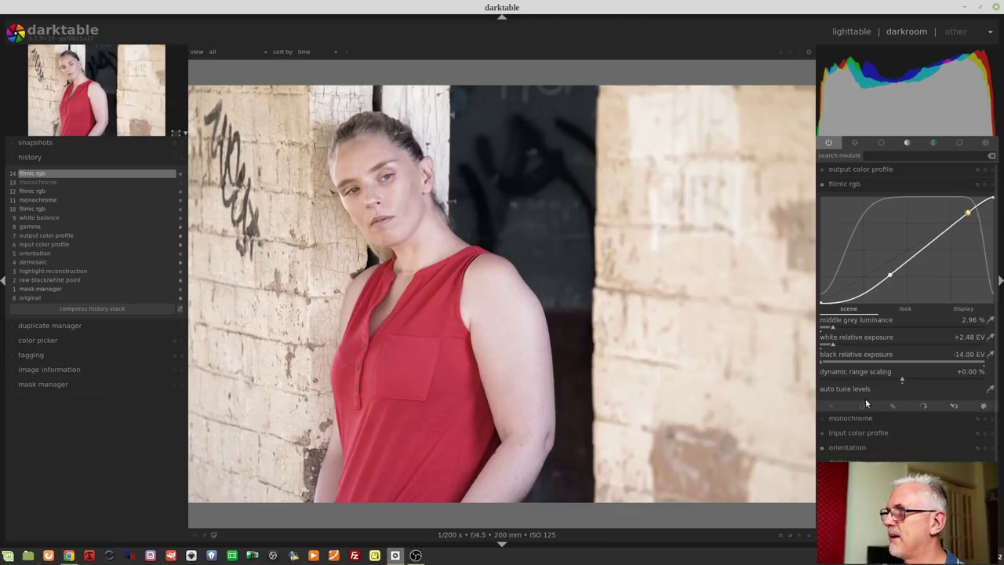
Readjust and resample filmic middle grey from the face: 3.16%, +2.39 EV white, -13.91 EV black.
left_click(834, 329)
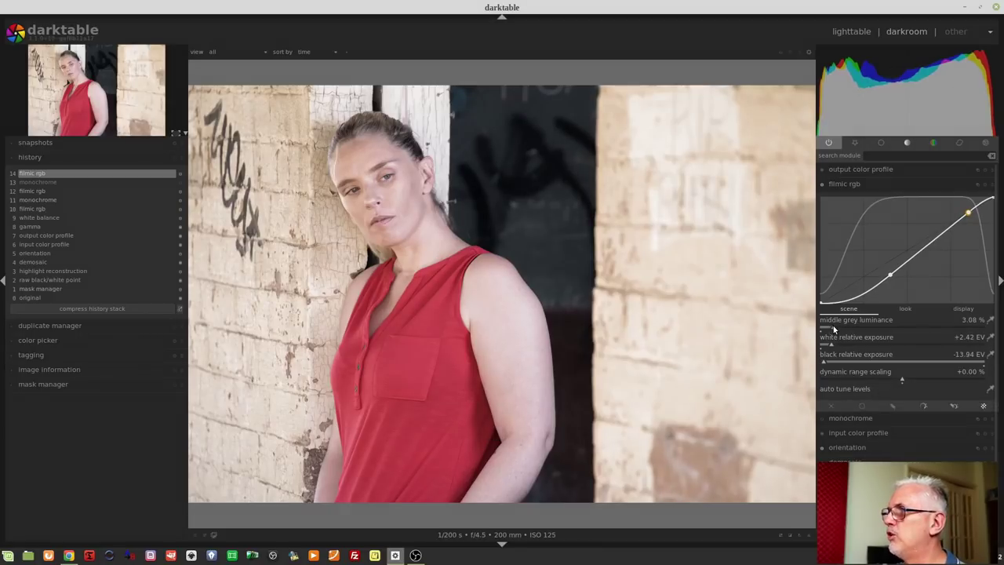
left_click_drag(835, 328, 830, 326)
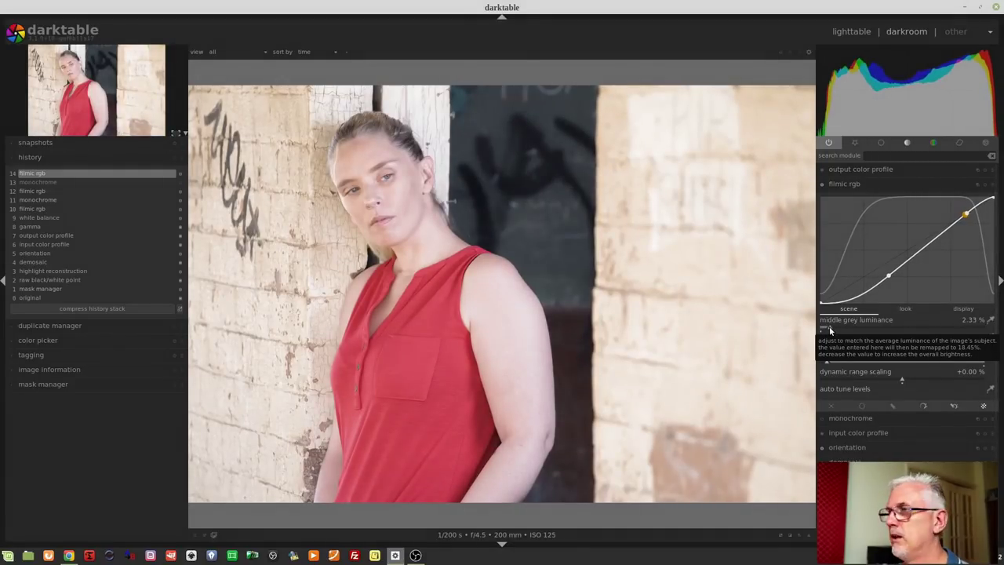
left_click(990, 320)
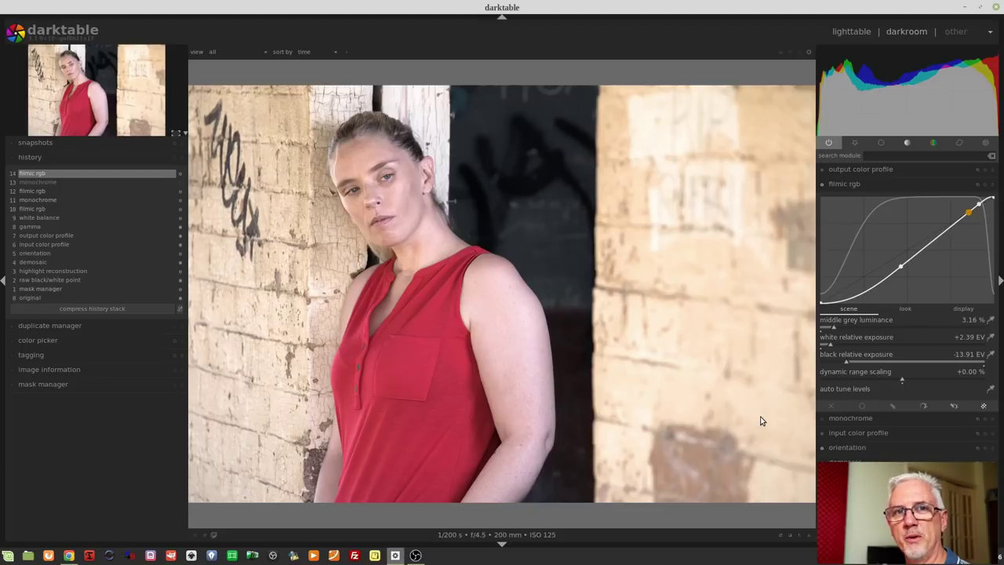
left_click(905, 308)
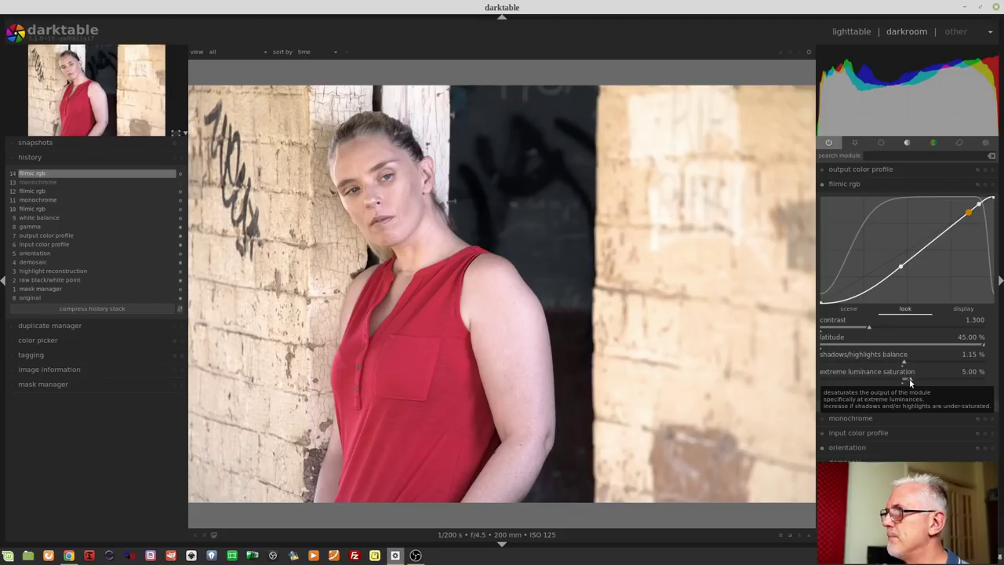
Try negative extreme luminance saturation values, then settle it at 19.82%.
left_click_drag(910, 381, 901, 379)
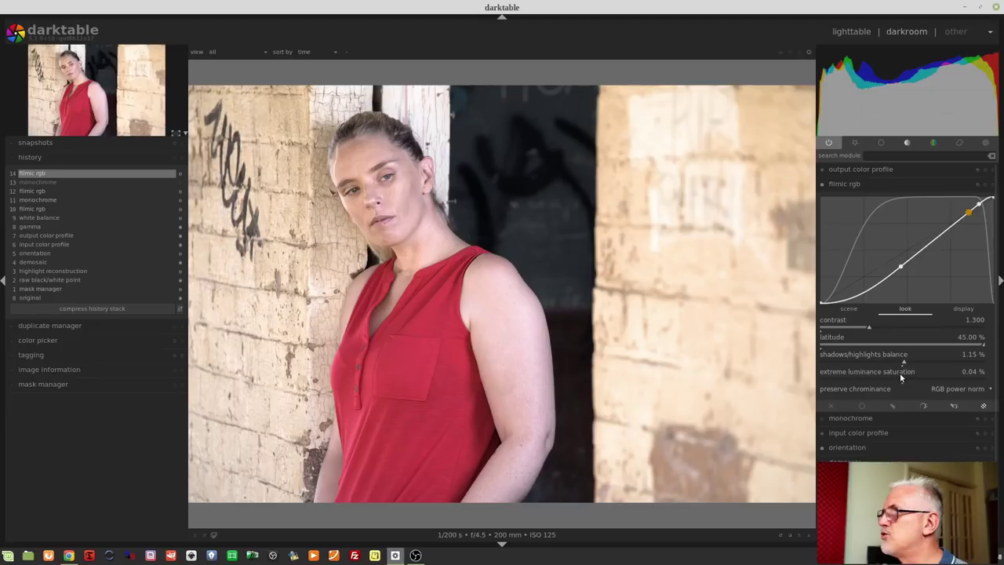
left_click_drag(900, 380, 878, 380)
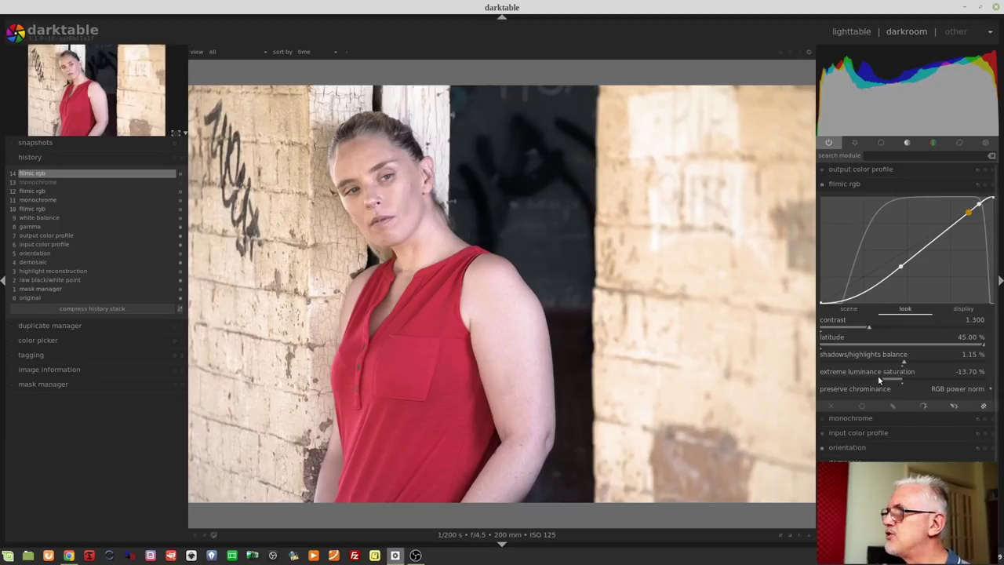
left_click_drag(877, 376, 934, 381)
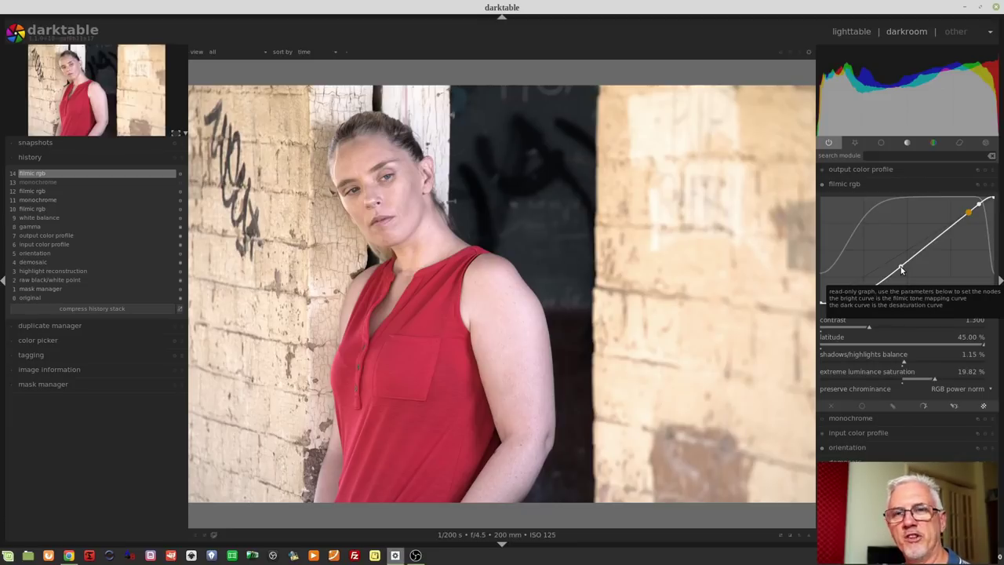
left_click(975, 344)
left_click_drag(975, 344, 872, 345)
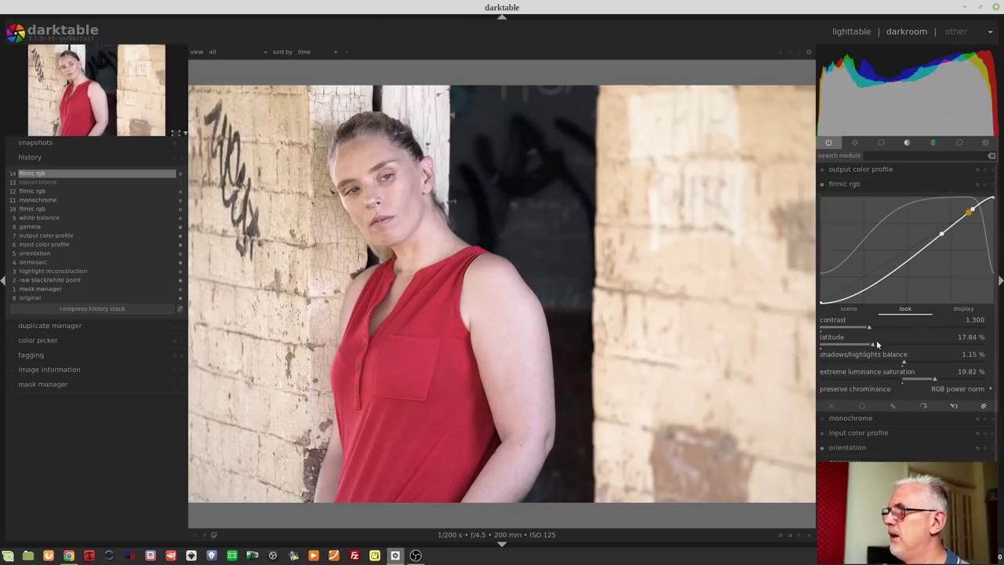
left_click_drag(872, 345, 987, 351)
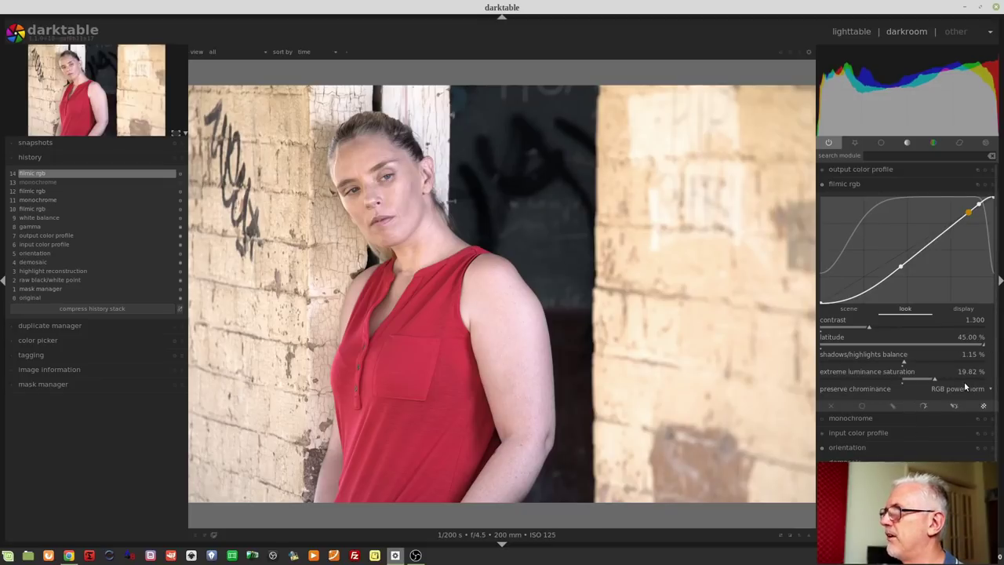
Push shadows/highlights balance up to about 25%, then bring it back to 8.35%.
left_click(907, 363)
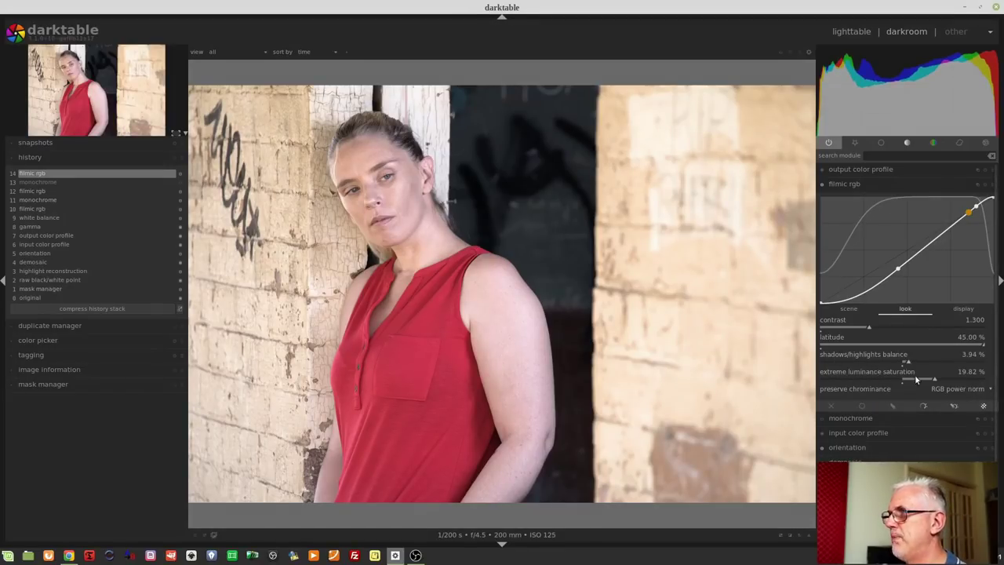
left_click(910, 360)
left_click_drag(913, 370, 950, 364)
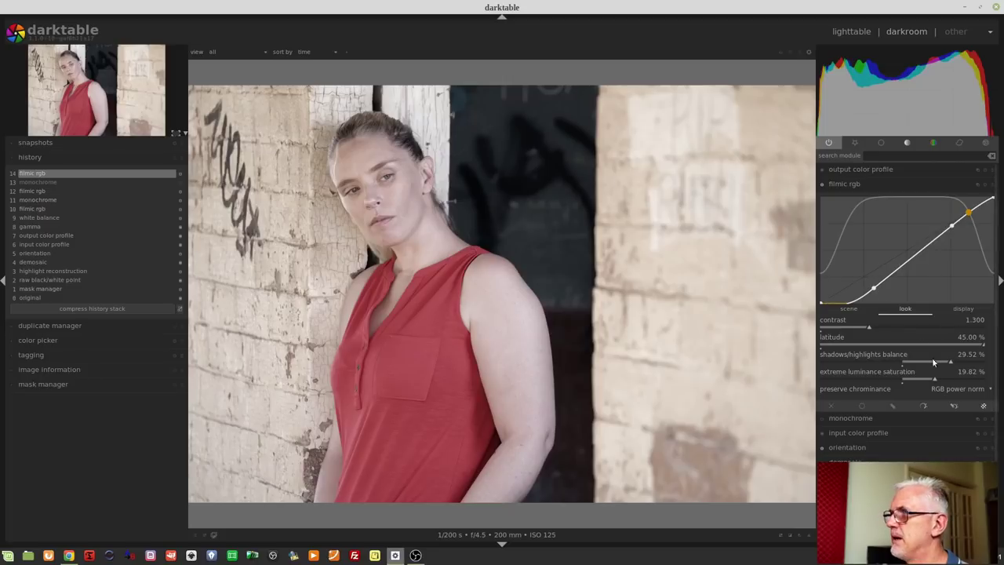
left_click_drag(945, 359, 915, 362)
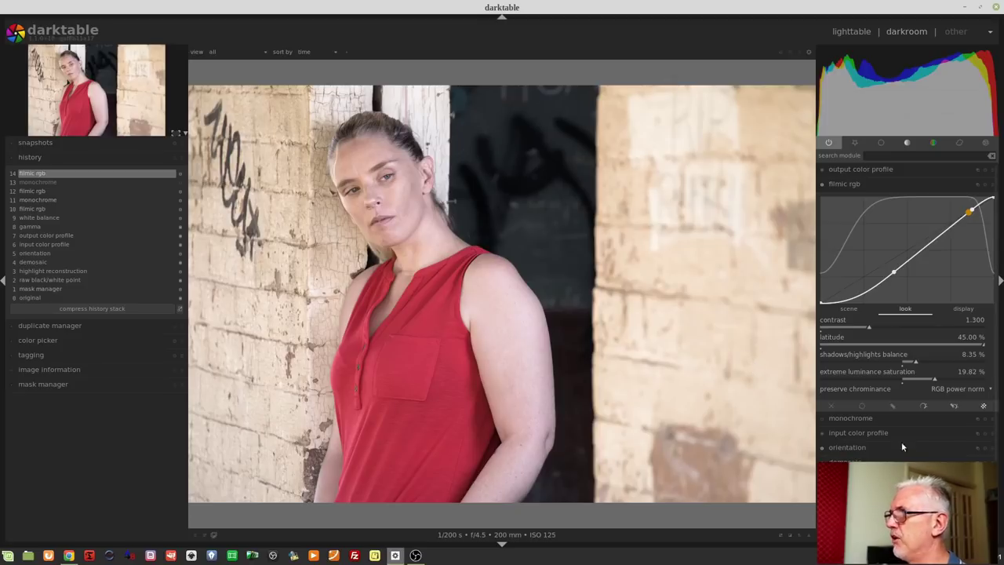
Try luminance Y chrominance preservation in filmic, then revert to RGB power norm.
scroll(836, 390, "up", 2)
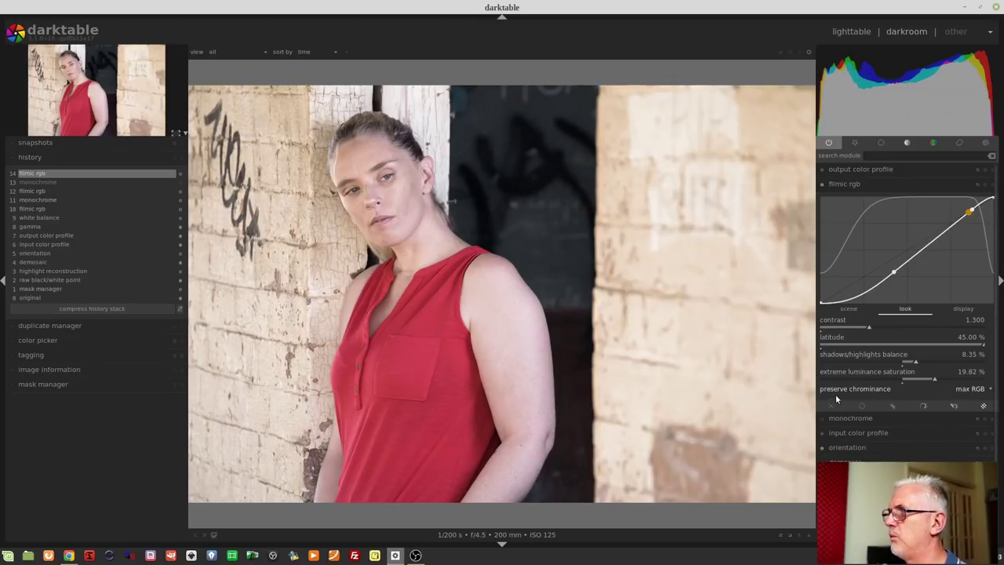
left_click(875, 390)
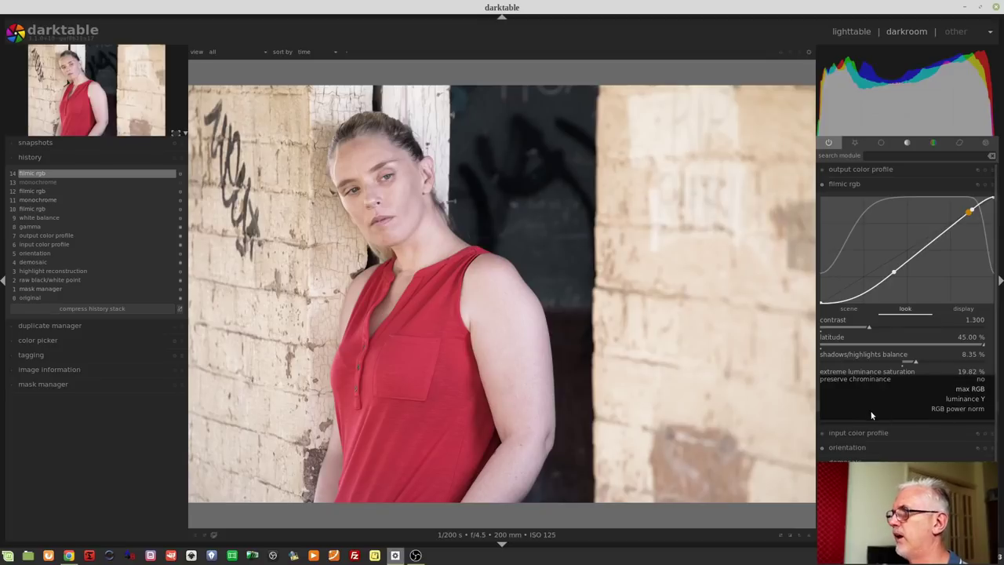
left_click(957, 402)
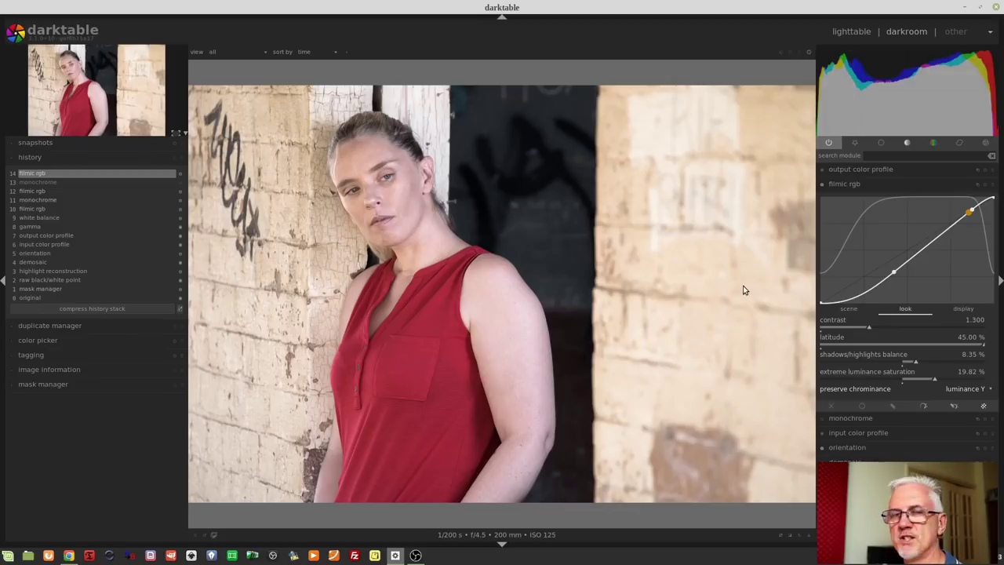
left_click(963, 389)
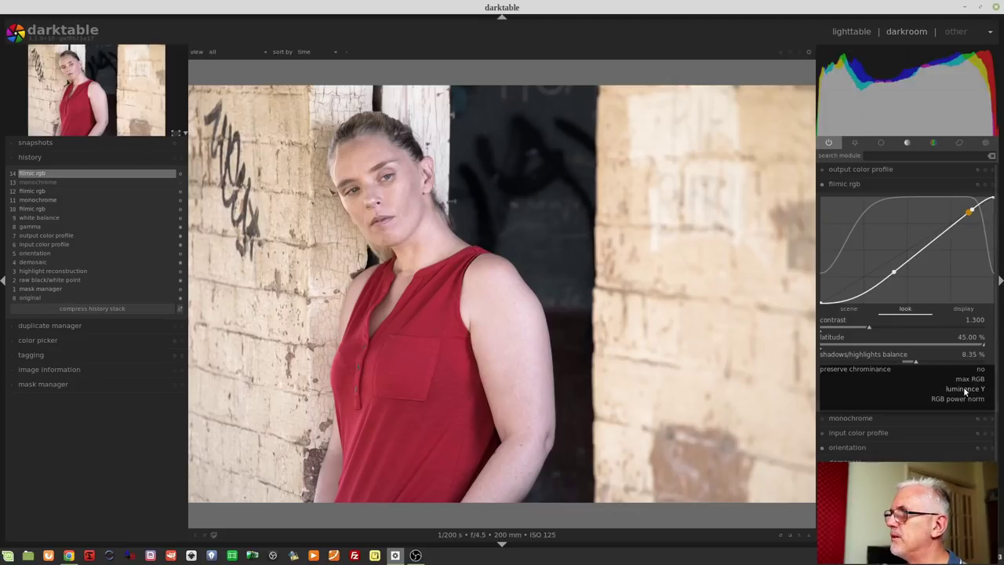
left_click(956, 400)
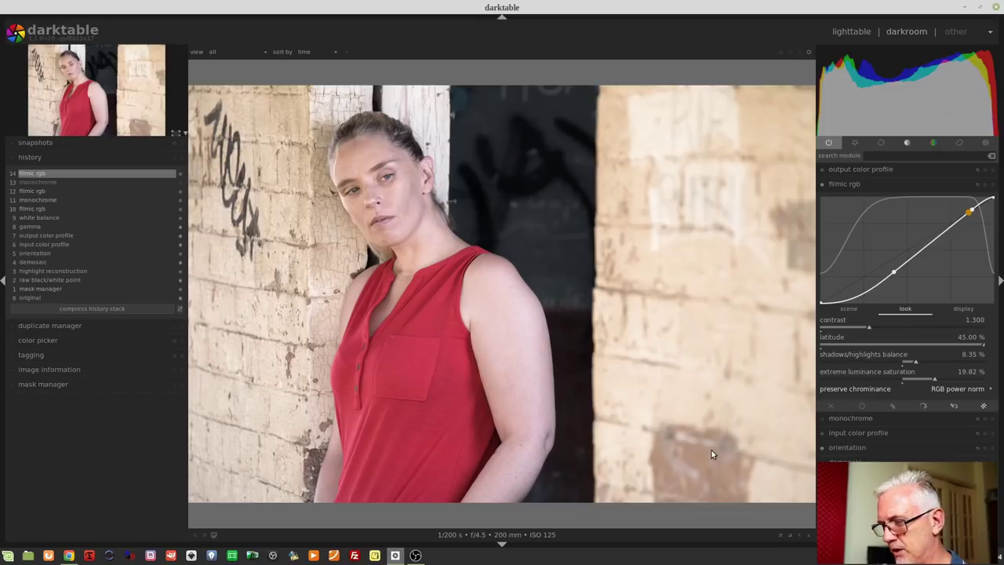
Show the filmstrip and step forward from the portrait to the dead-tree landscape photo.
key("ctrl+f")
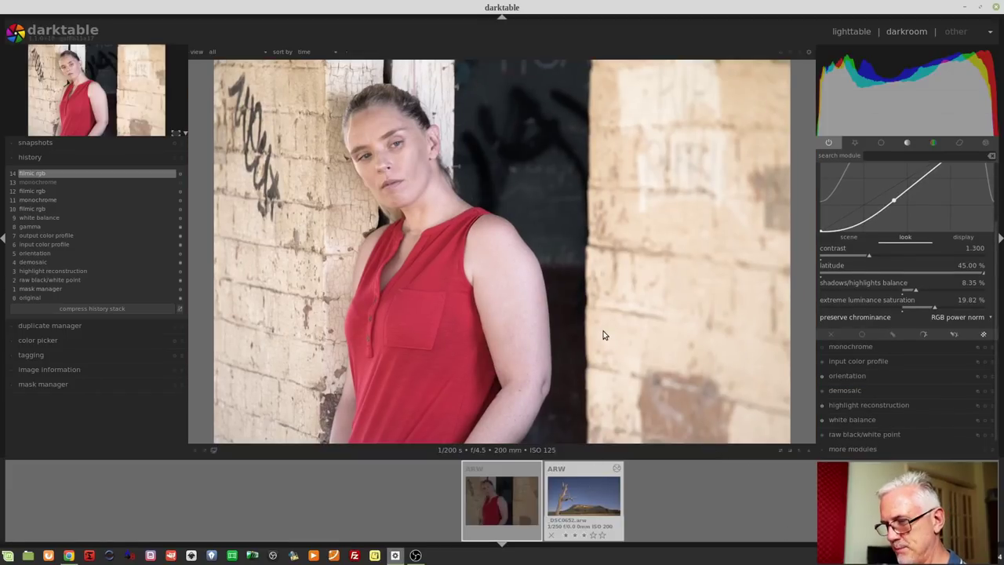
key("ctrl+f")
key("space")
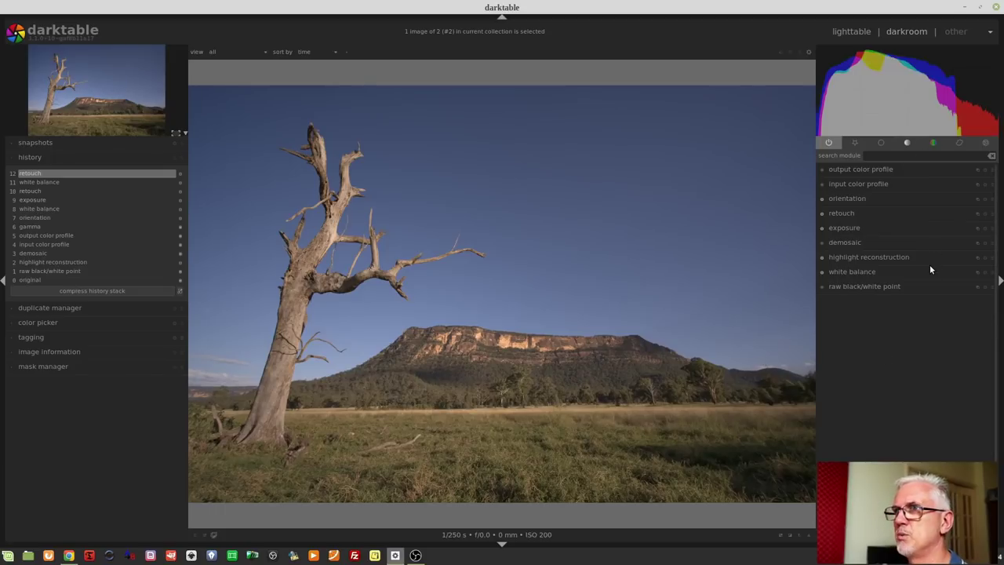
Enable filmic rgb on the landscape, then turn monochrome on and back off to keep colour.
left_click(856, 142)
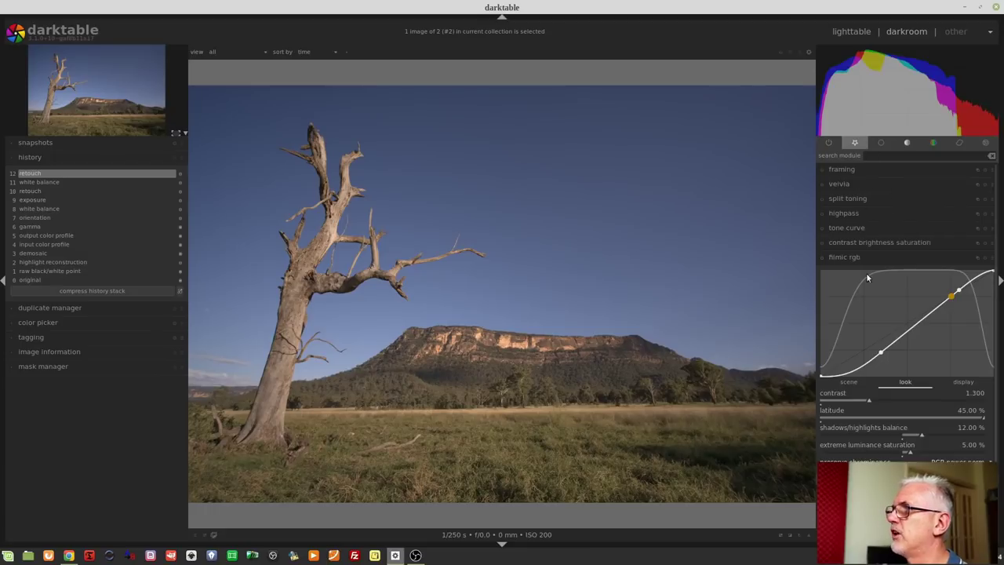
left_click(822, 257)
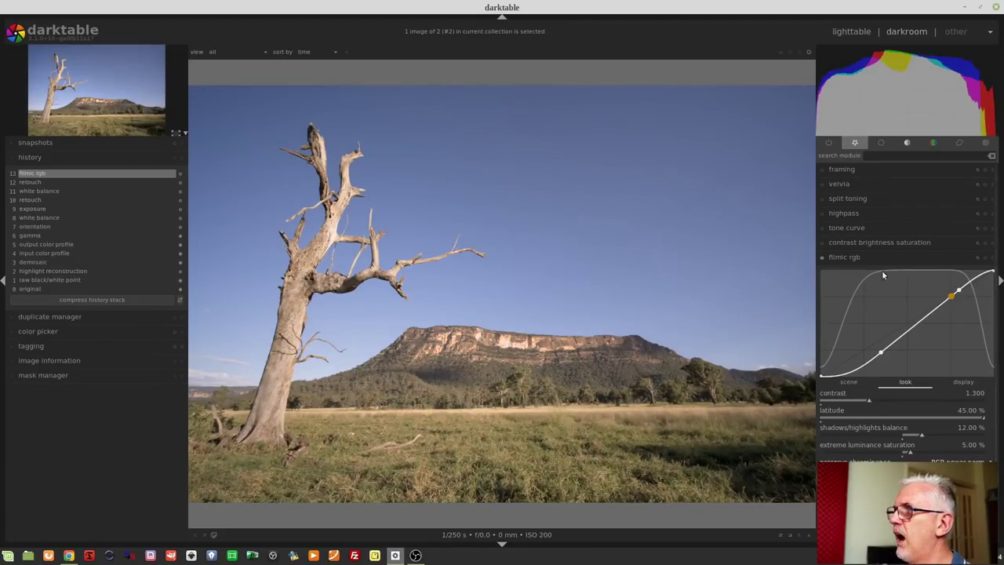
left_click(933, 144)
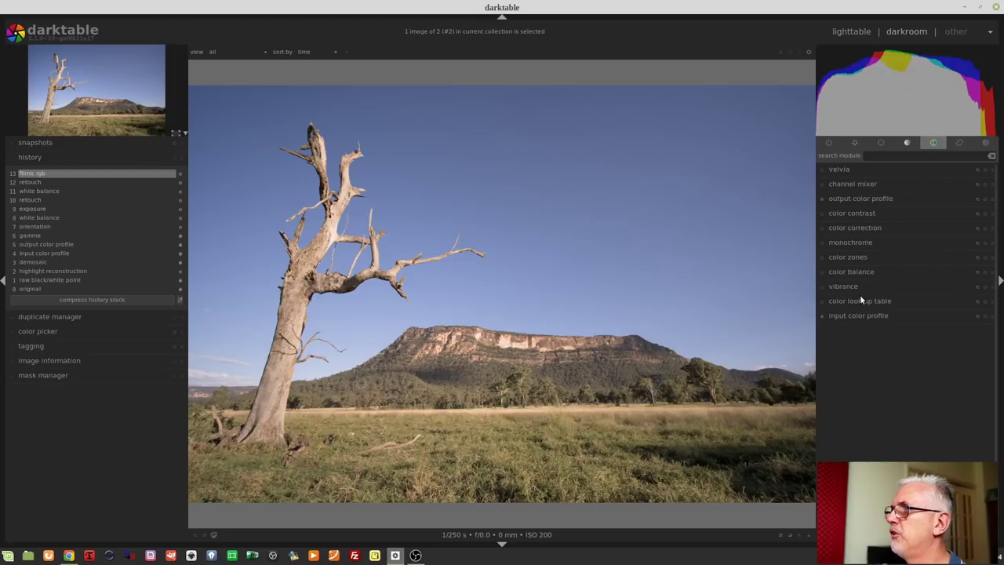
left_click(823, 243)
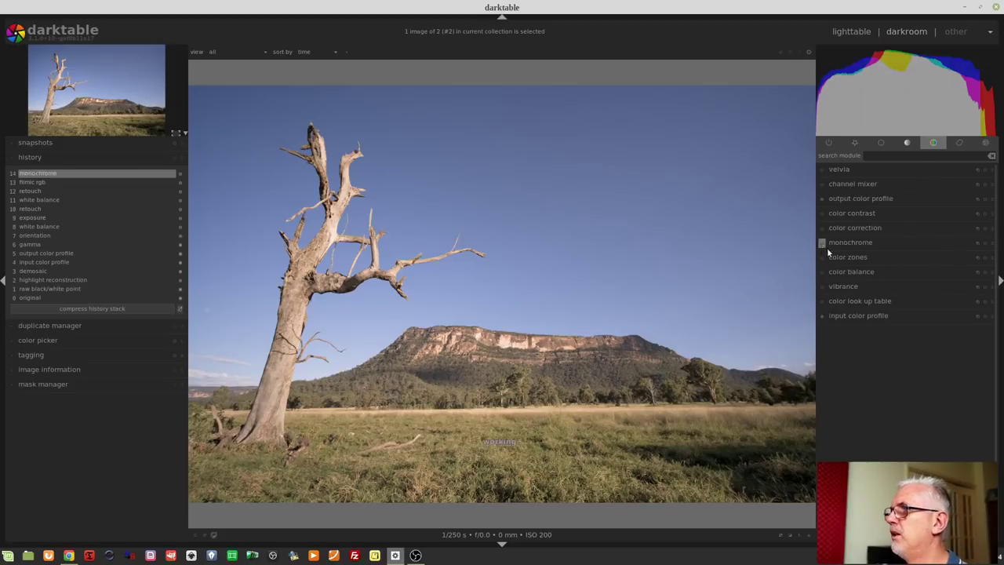
left_click(828, 142)
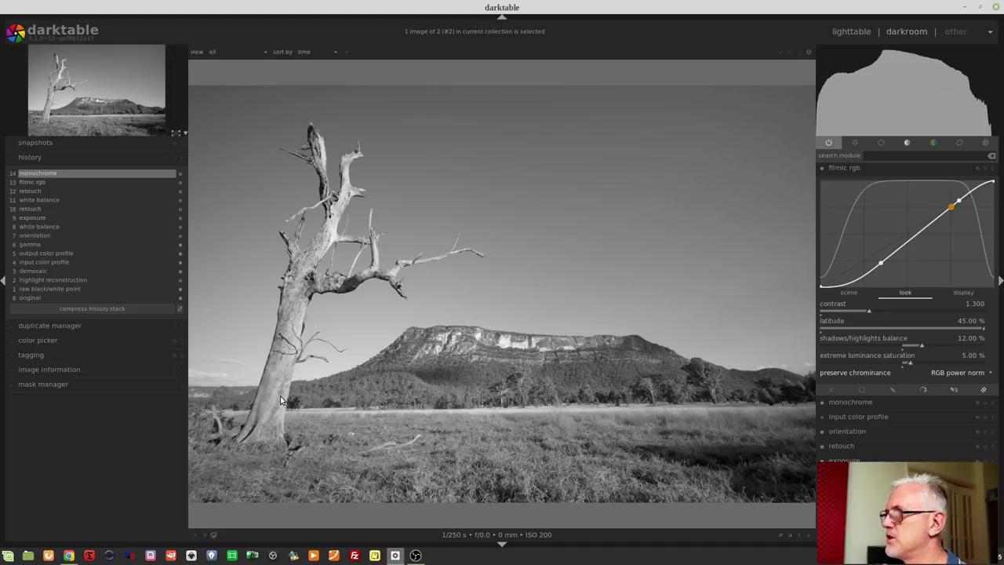
left_click(822, 403)
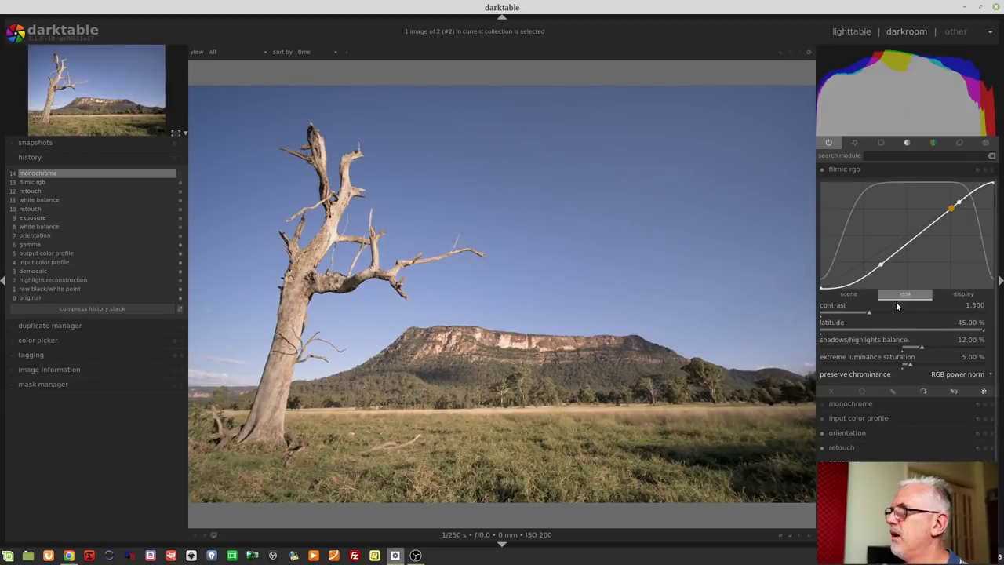
Pick filmic's middle grey luminance from the image, try about 8.77%, then re-pick to 9.83%.
left_click(848, 294)
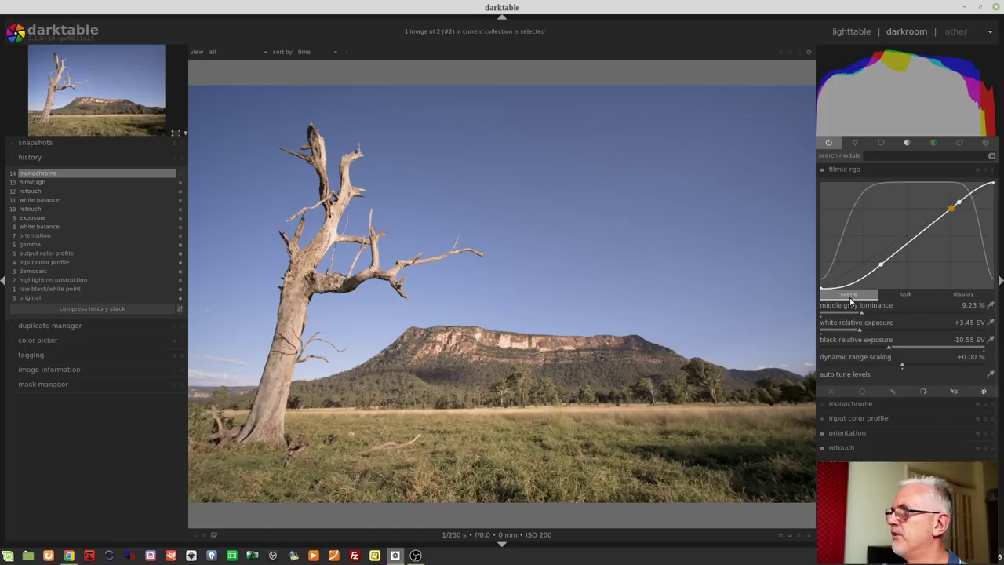
left_click(990, 305)
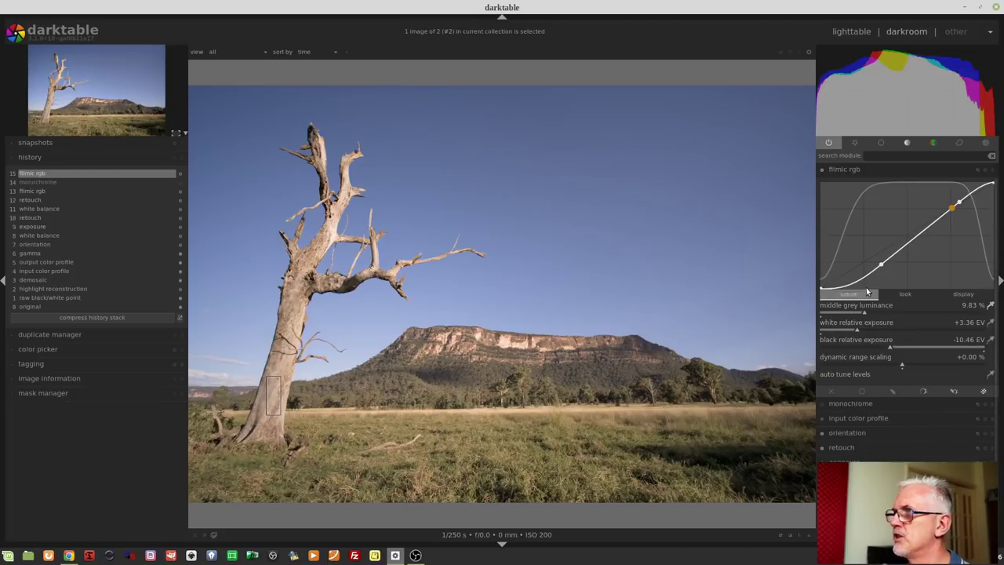
mouse_move(858, 123)
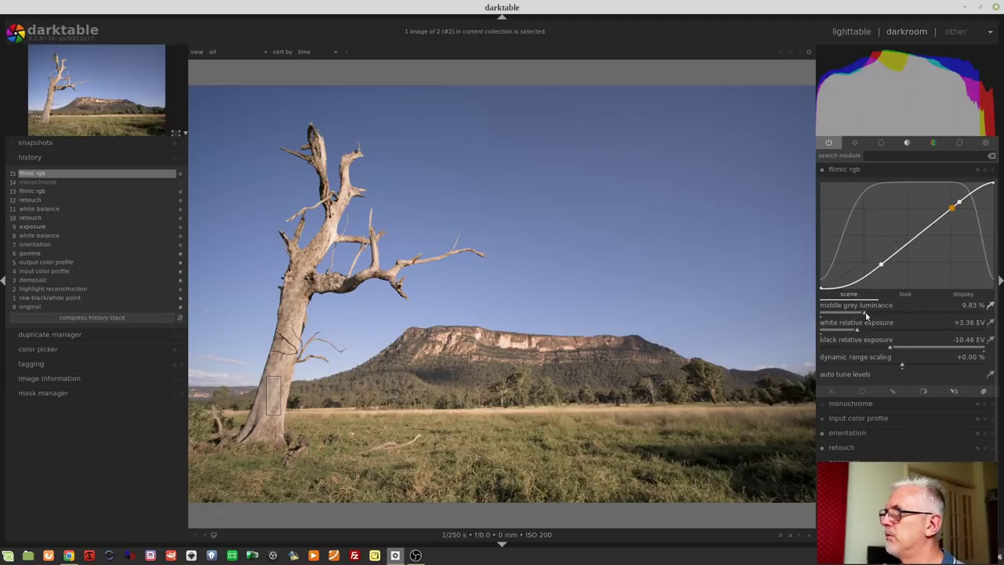
left_click_drag(863, 312, 849, 319)
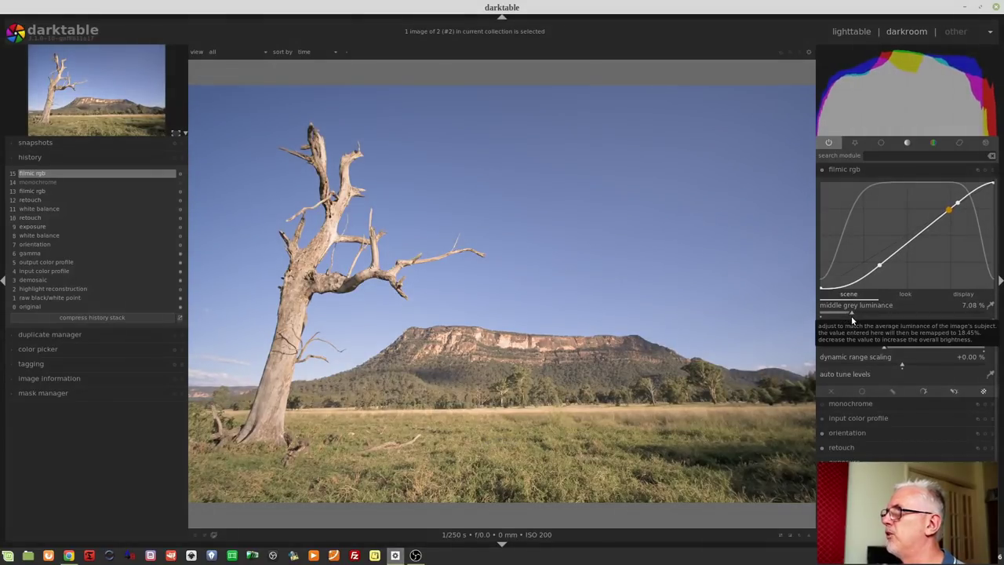
scroll(851, 315, "up", 2)
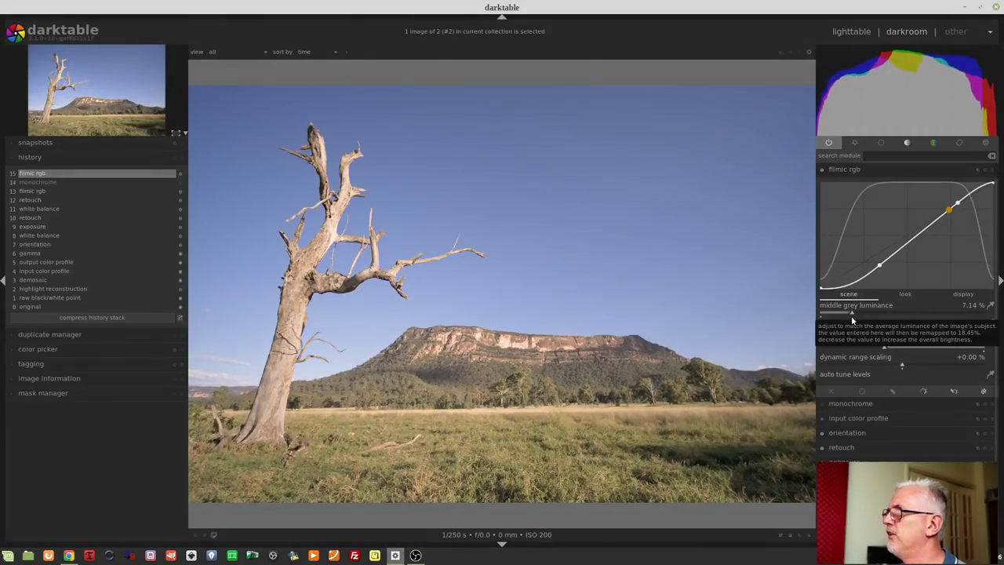
left_click(990, 308)
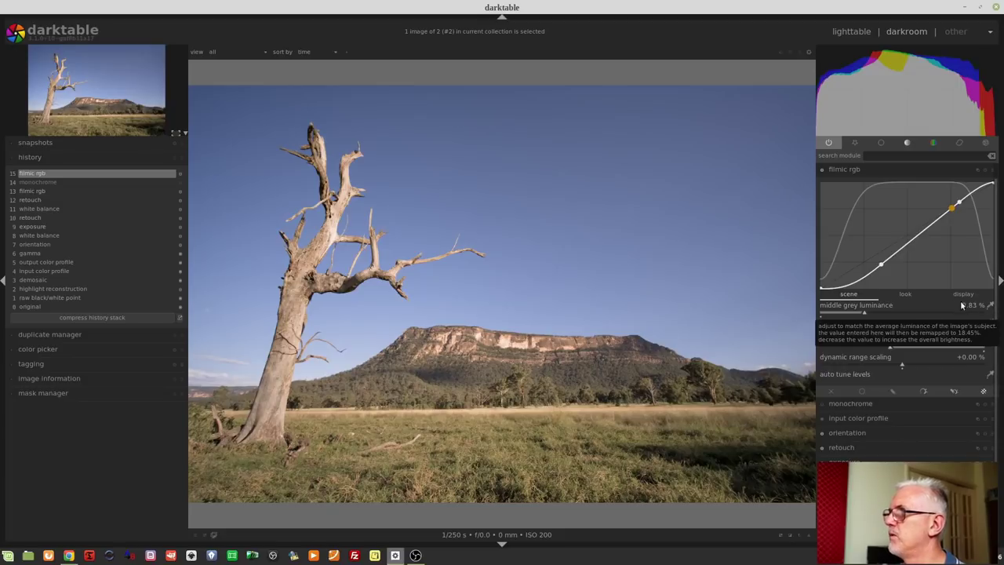
Enter 8 for filmic middle grey, then drag white to +3.24 EV and black to -16.00 EV.
right_click(869, 309)
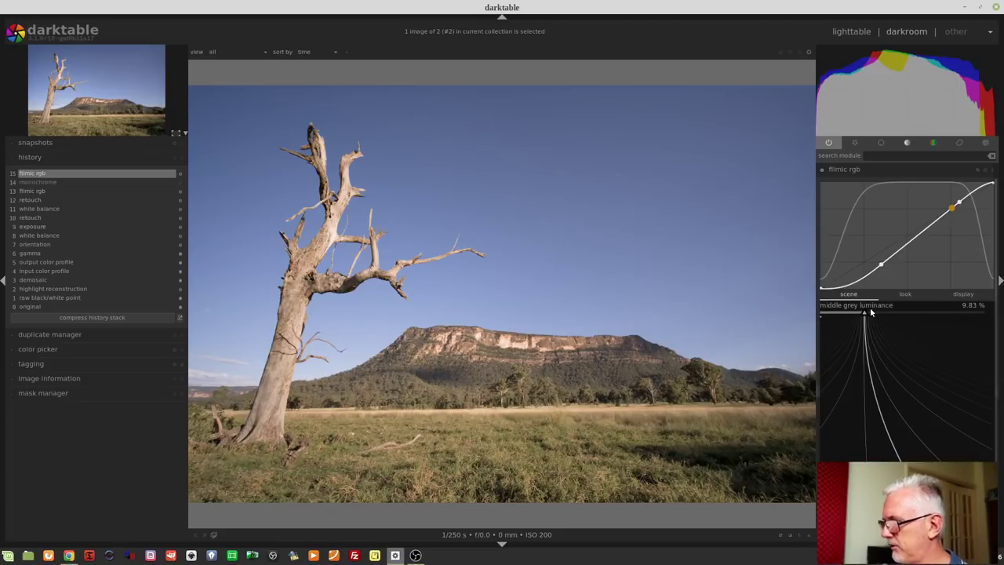
type("8")
key("Return")
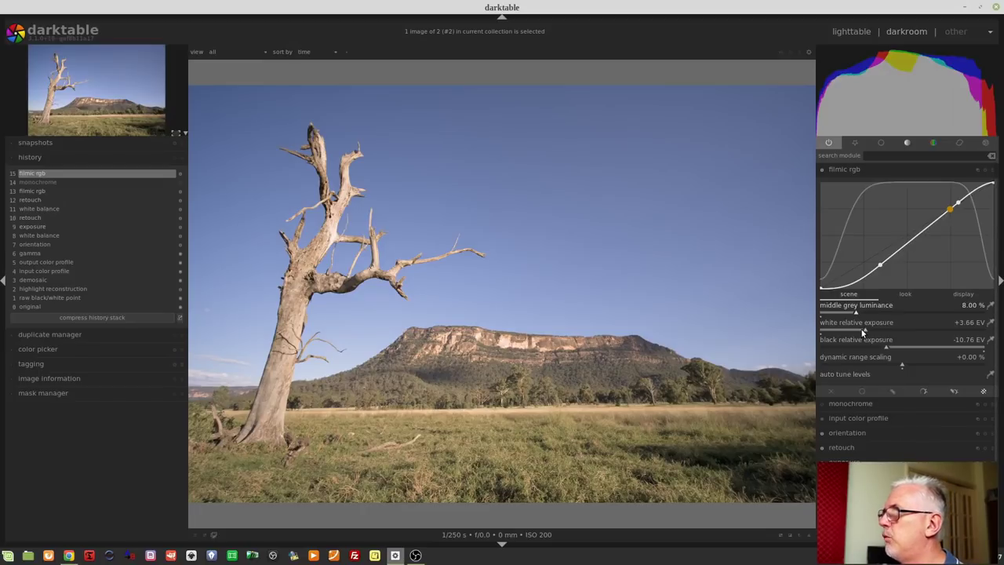
left_click_drag(862, 333, 854, 335)
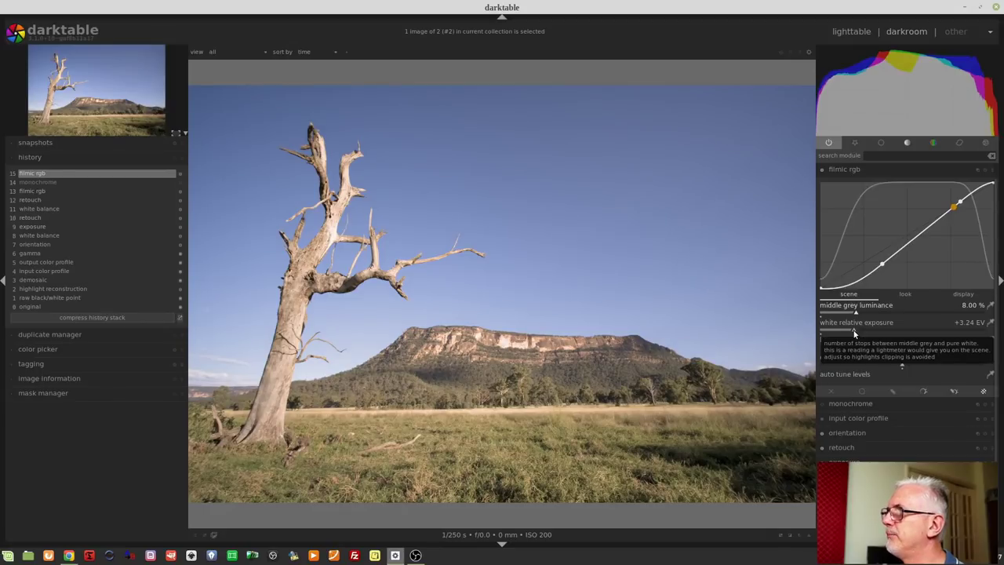
left_click_drag(891, 344, 807, 363)
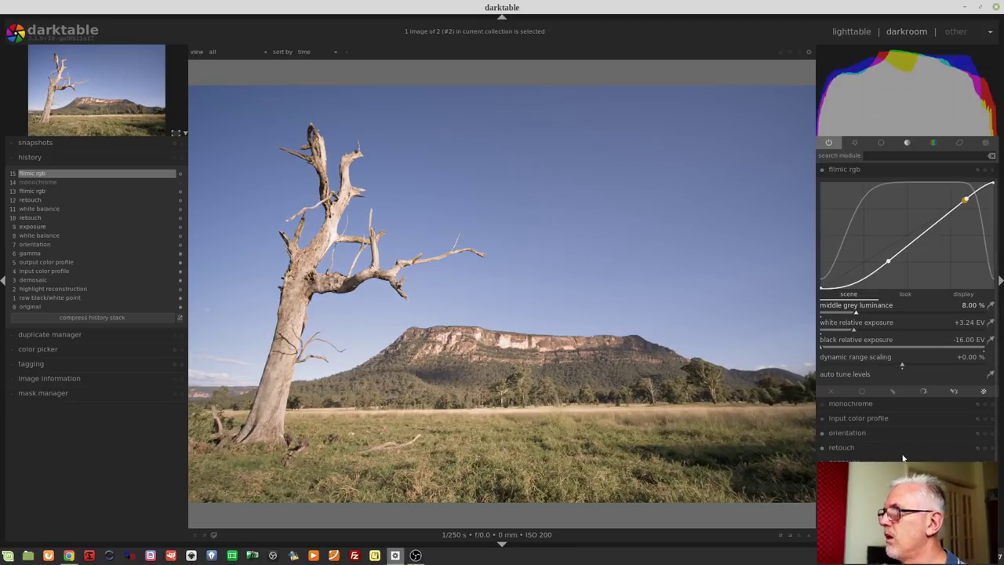
mouse_move(892, 374)
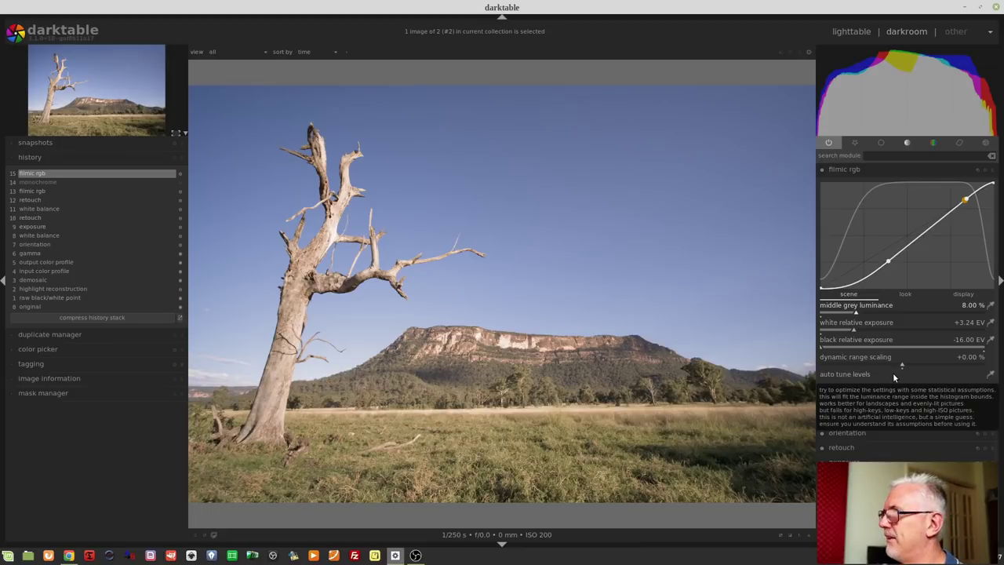
On filmic's look tab, set shadows/highlights balance to 3.53%.
left_click(904, 293)
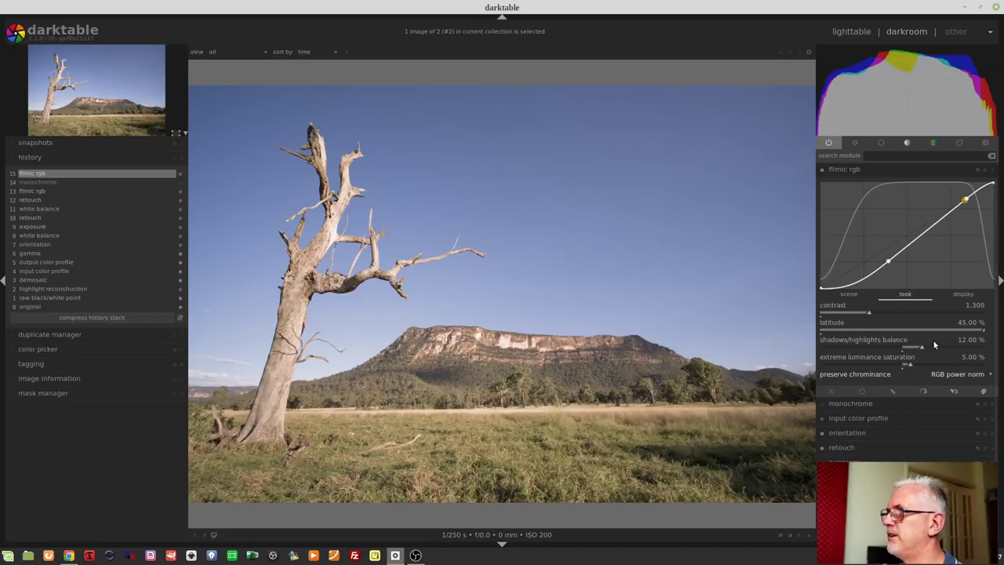
left_click_drag(923, 350, 892, 355)
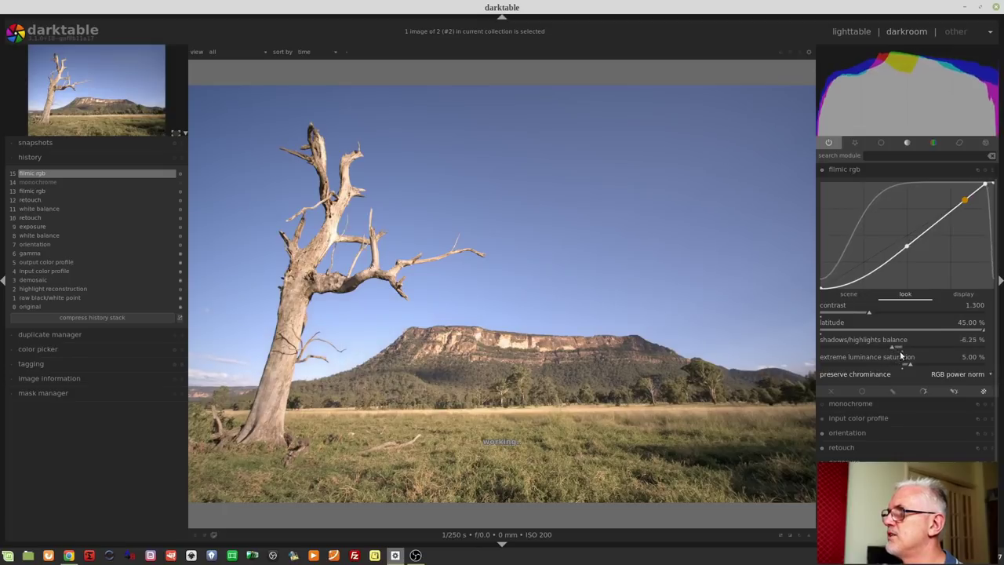
left_click_drag(902, 350, 906, 352)
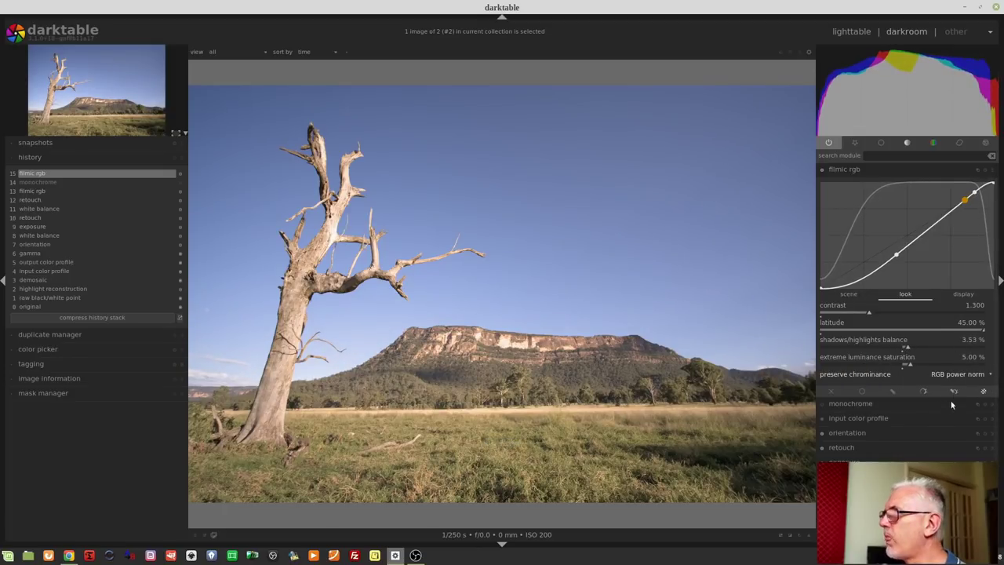
Try max RGB chrominance preservation, return to RGB power norm, then view the display targets.
left_click(959, 375)
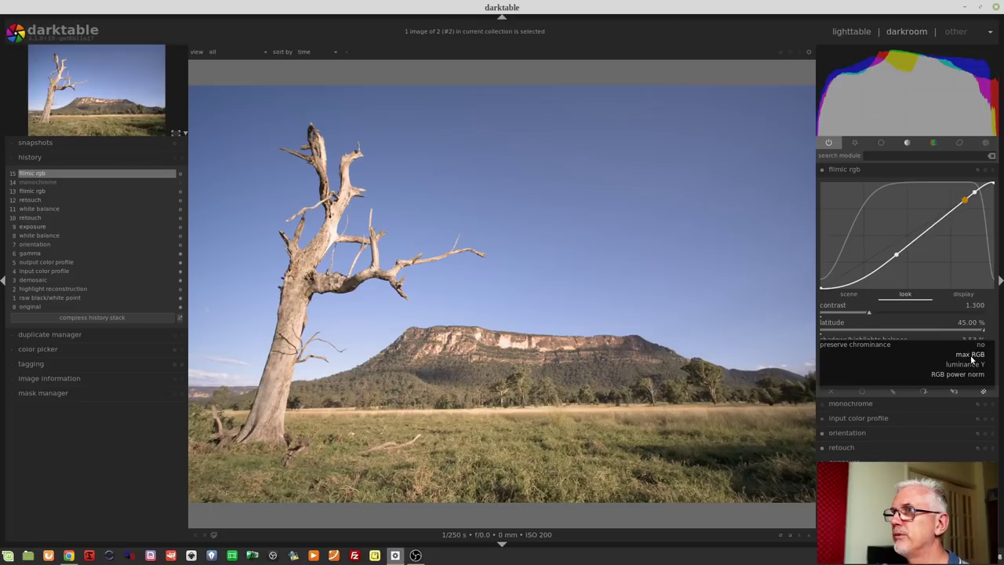
left_click(971, 356)
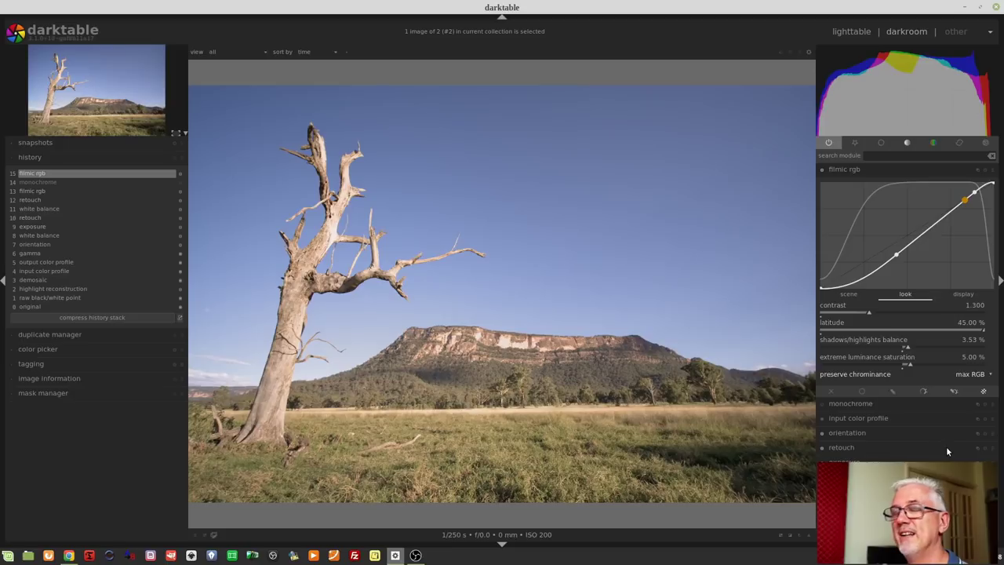
left_click(958, 377)
left_click(964, 411)
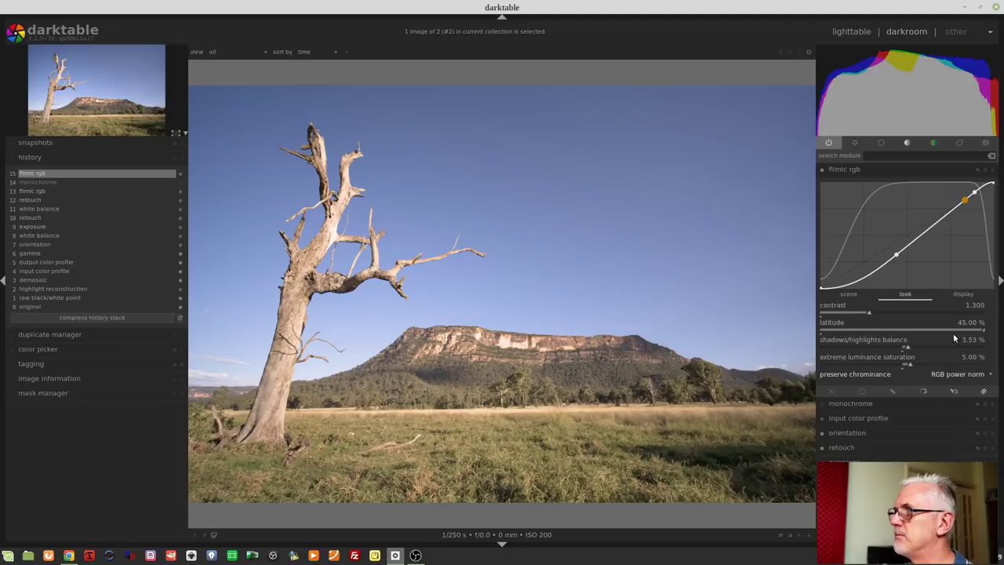
left_click(961, 294)
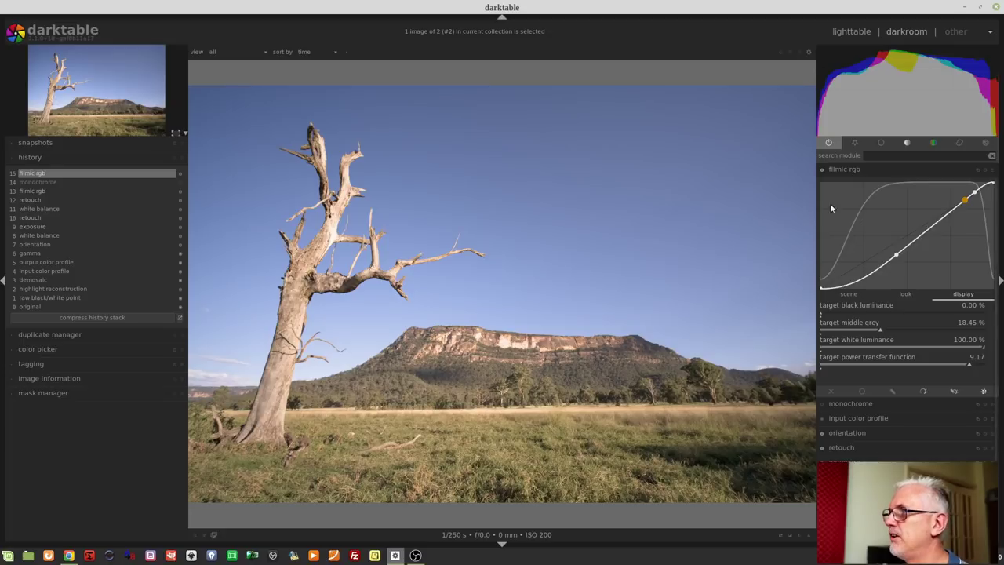
Collapse filmic rgb and expand input color profile, showing the linear Rec2020 RGB working profile.
left_click(847, 171)
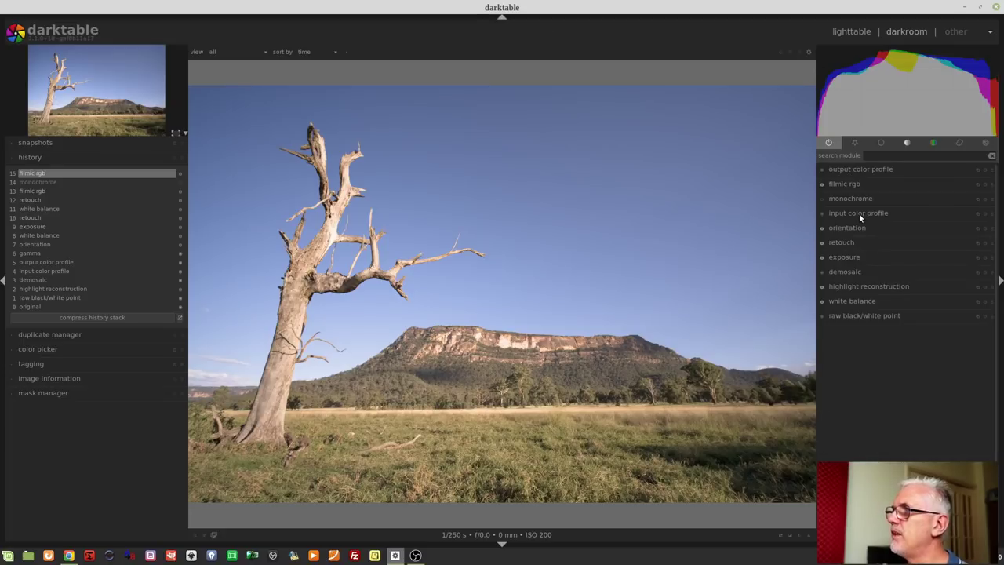
left_click(859, 212)
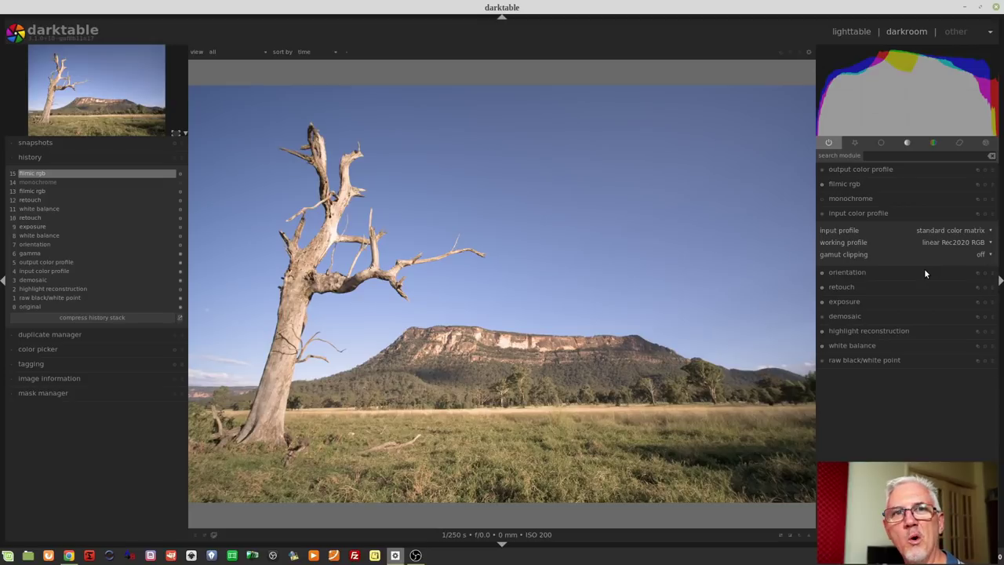
Close input color profile, check output color profile's export profiles, then expand filmic rgb.
left_click(859, 213)
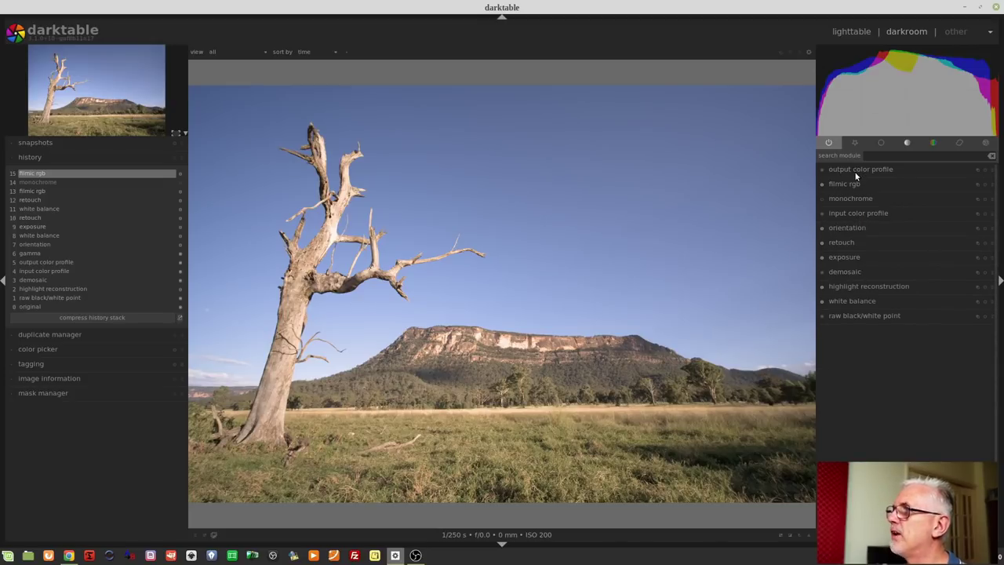
left_click(855, 170)
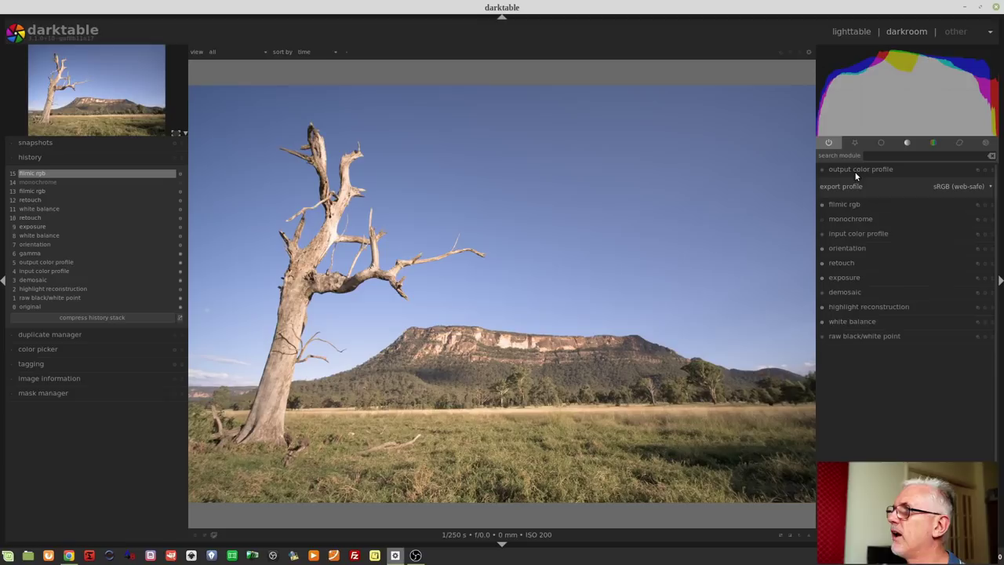
left_click(950, 190)
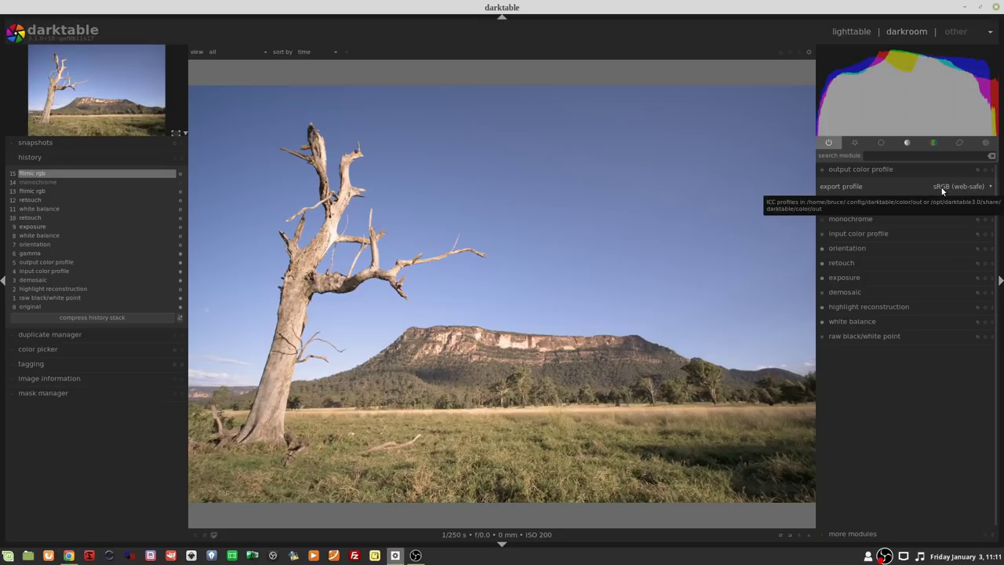
left_click(887, 172)
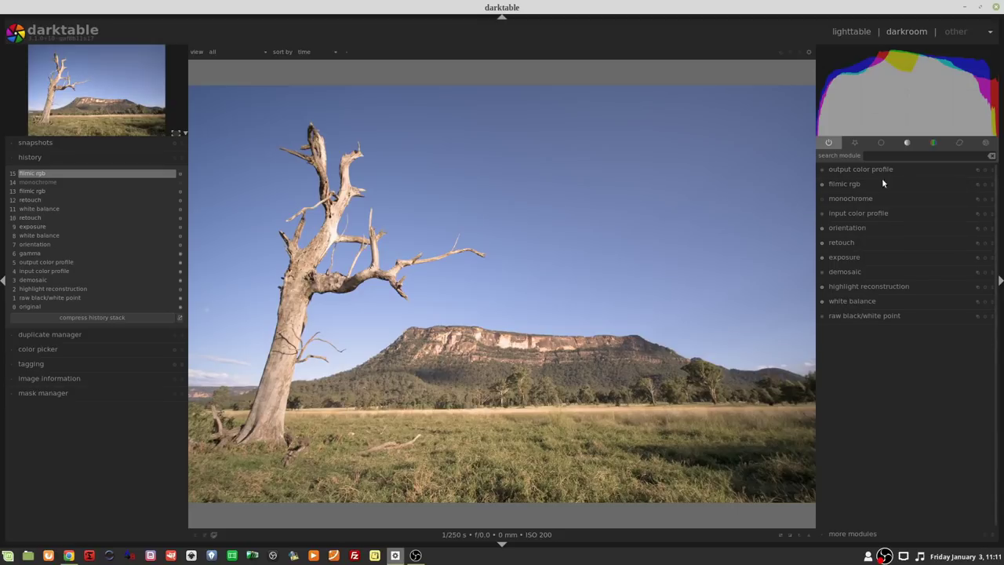
left_click(852, 184)
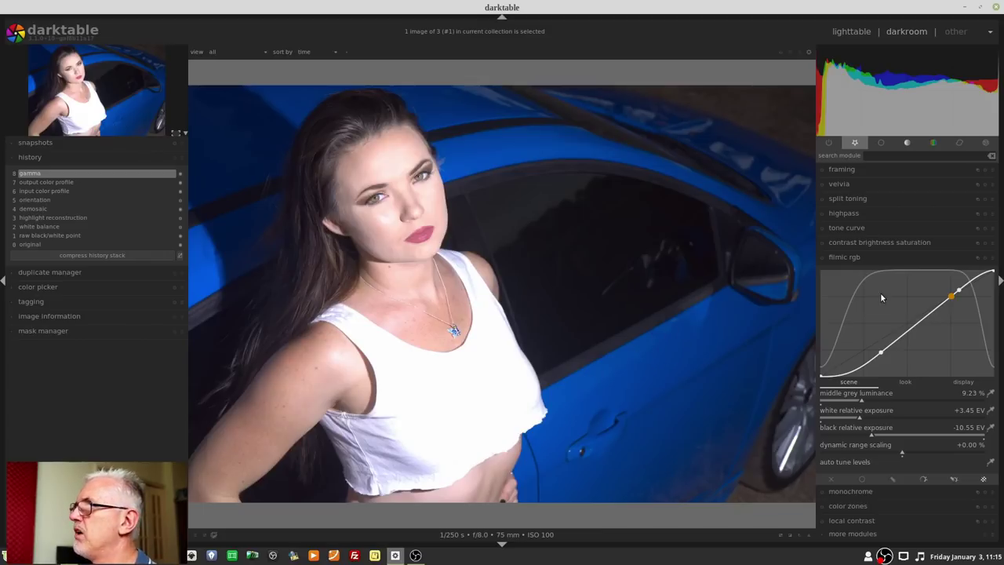
Turn on filmic rgb for the portrait and auto-tune levels to 10.19% grey, -3.82 EV black.
left_click(821, 258)
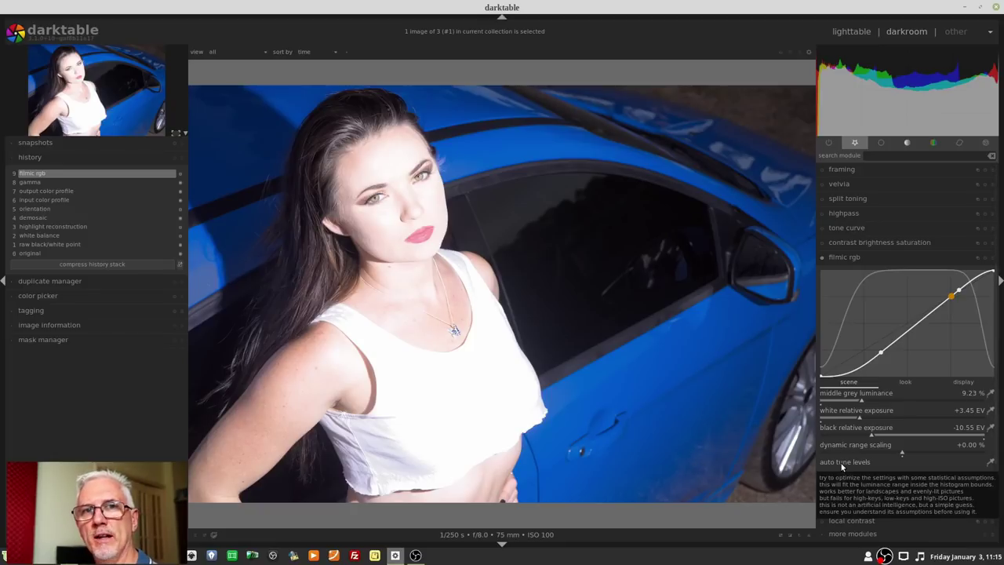
left_click(989, 466)
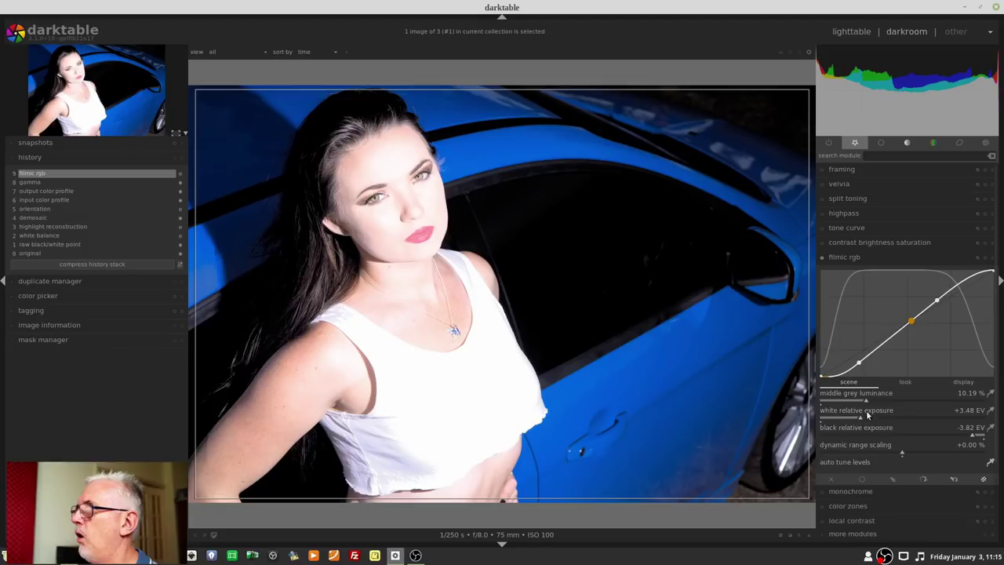
Stop auto-tune, sample middle grey from the face down to the neck, and show clipped highlights.
left_click(991, 463)
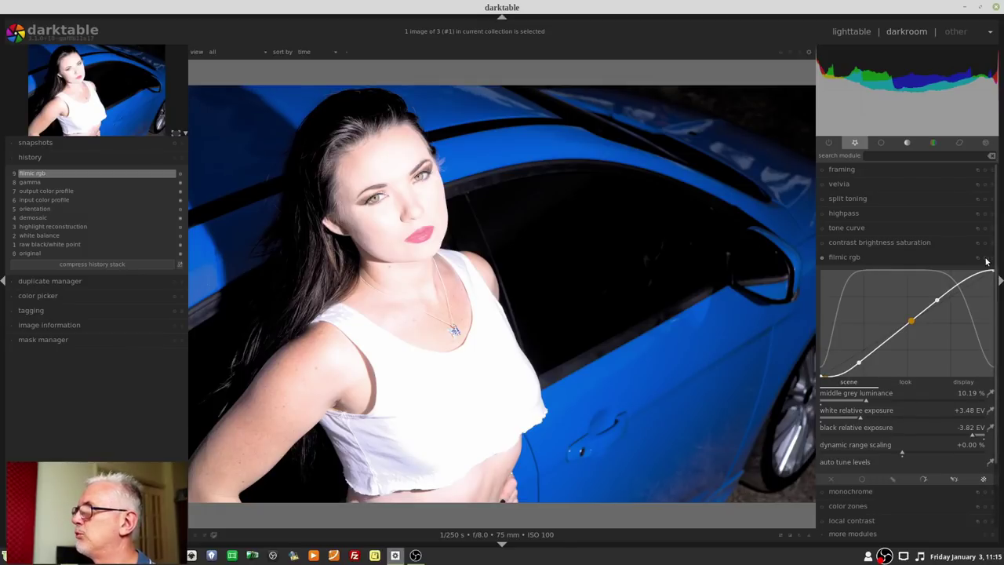
left_click(991, 461)
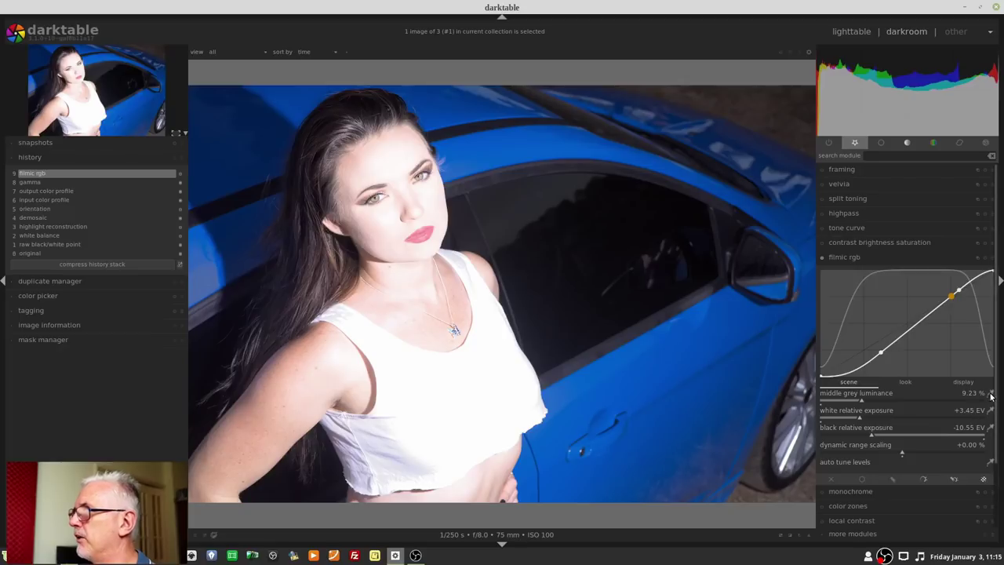
left_click(990, 394)
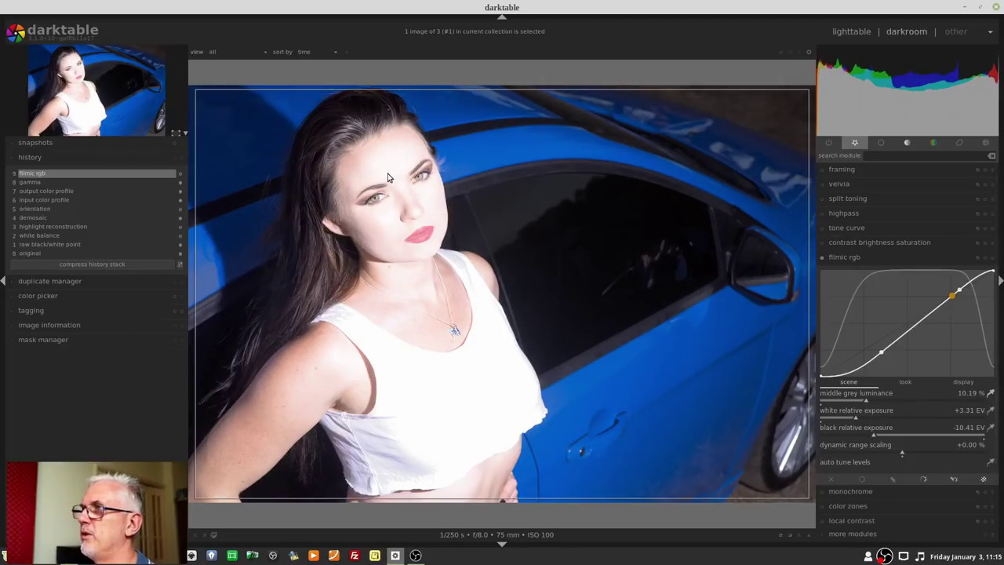
left_click_drag(370, 166, 430, 310)
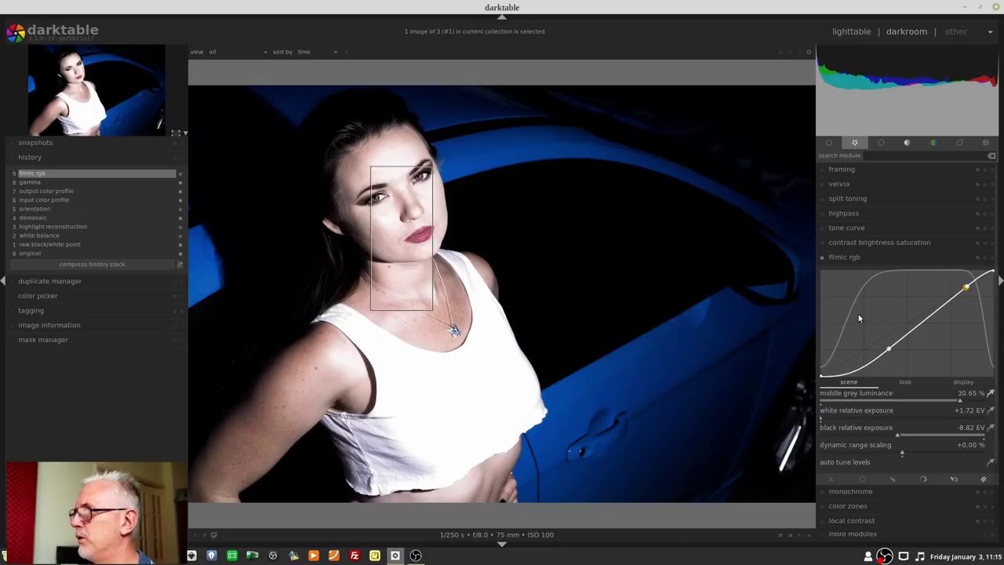
left_click(782, 535)
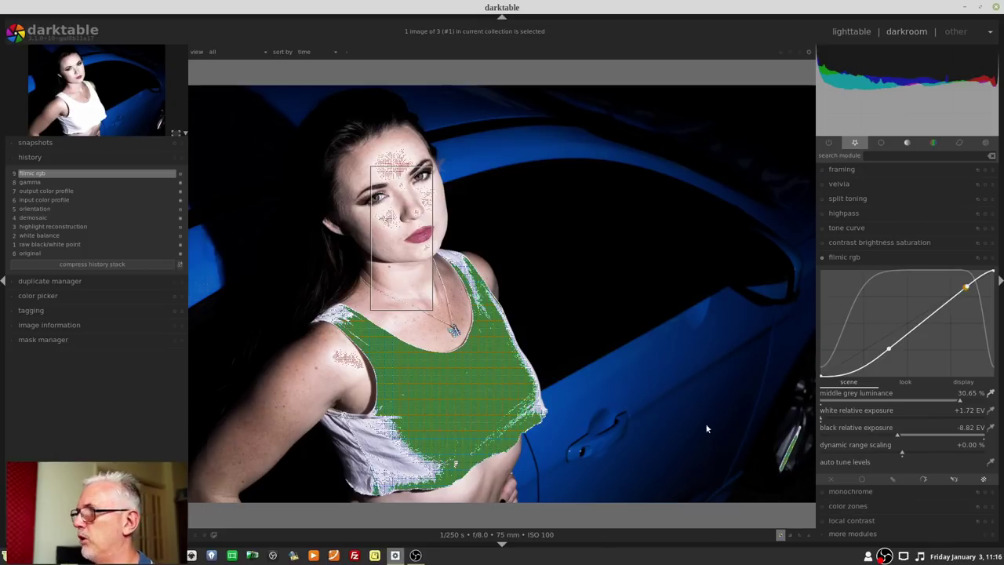
Turn off the overexposure indicator and re-run filmic's auto tune levels.
left_click(781, 536)
scroll(902, 471, "down", 2)
left_click(989, 386)
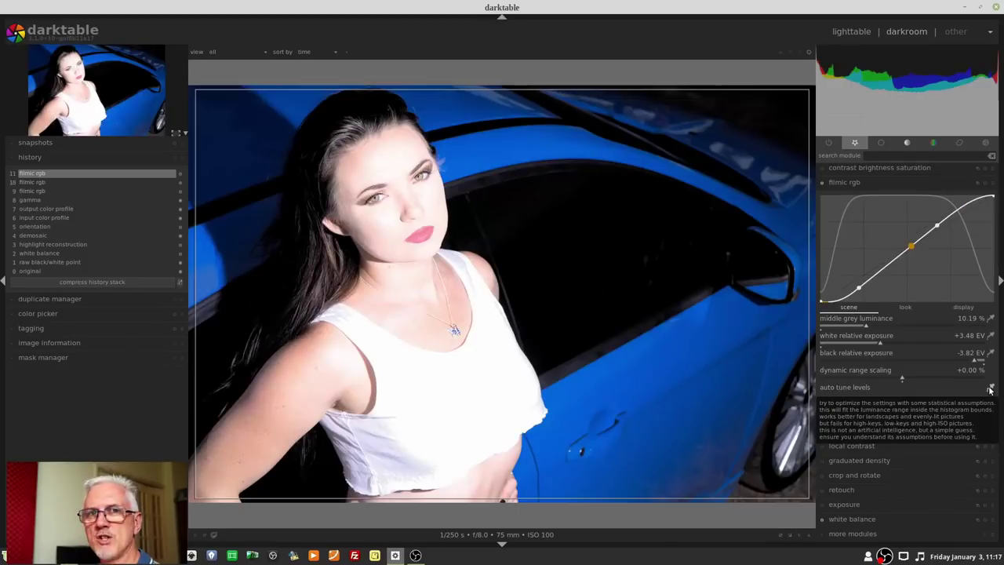
left_click(990, 388)
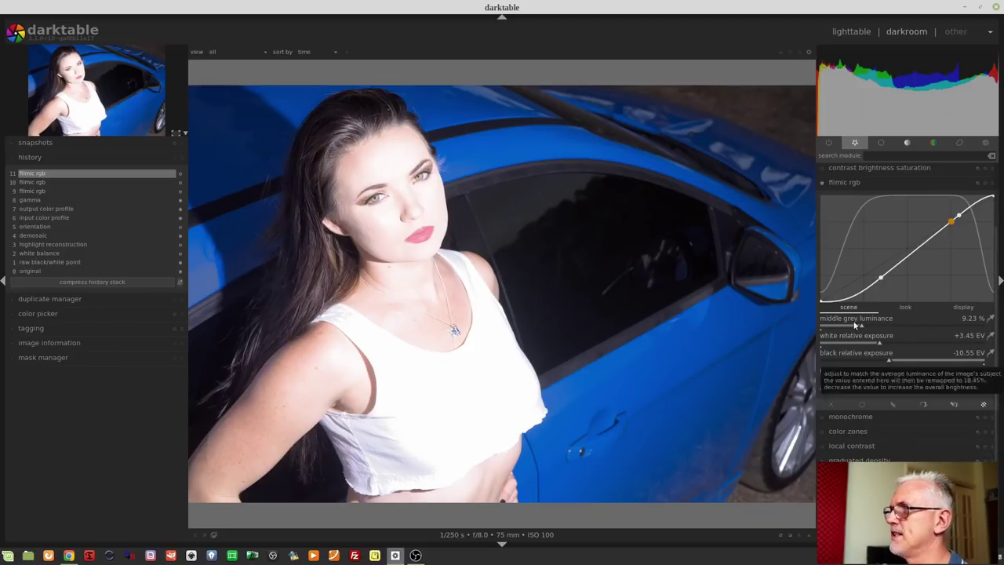
Adjust middle grey to 6.66%, dynamic range scaling +20.19%, white +4.57 EV, black -8.04 EV.
mouse_move(861, 329)
left_mouse_down()
mouse_move(843, 331)
mouse_move(850, 327)
left_mouse_up()
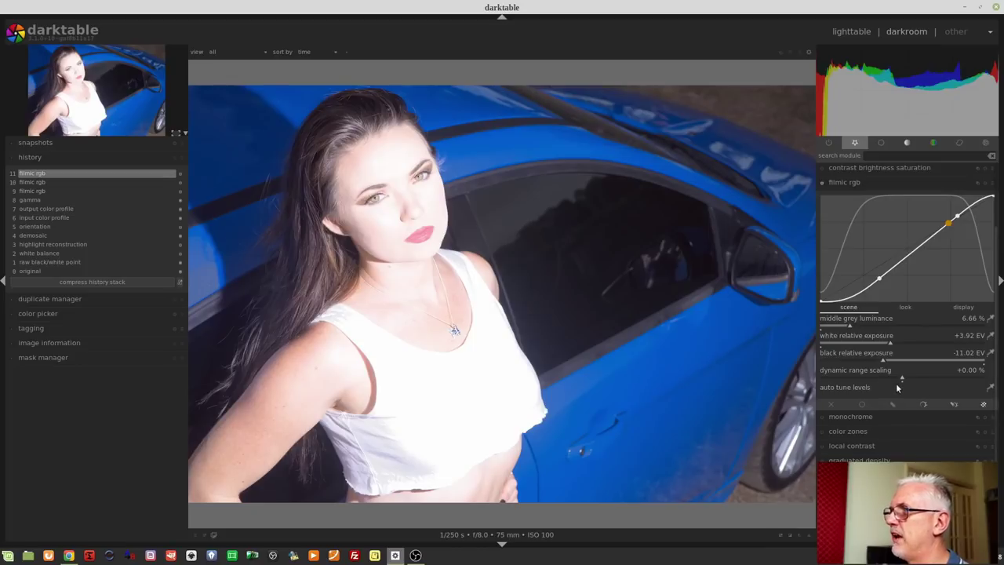
left_click_drag(901, 381, 935, 380)
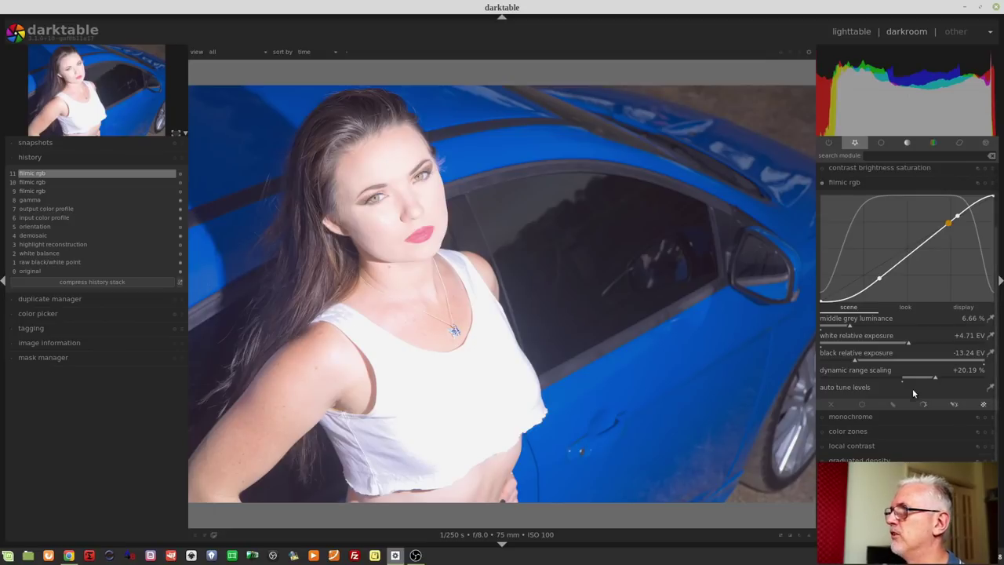
left_click(905, 344)
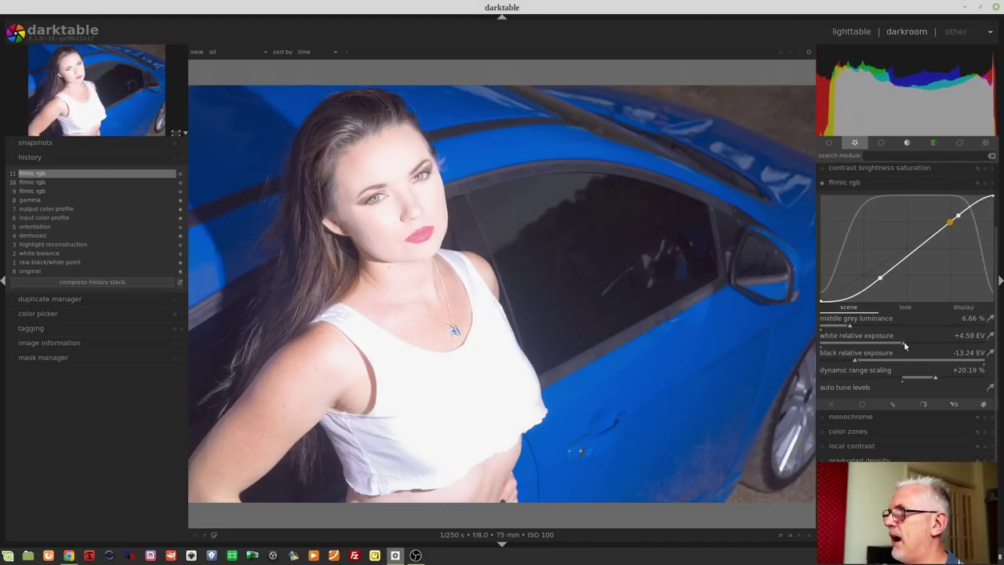
left_click(904, 343)
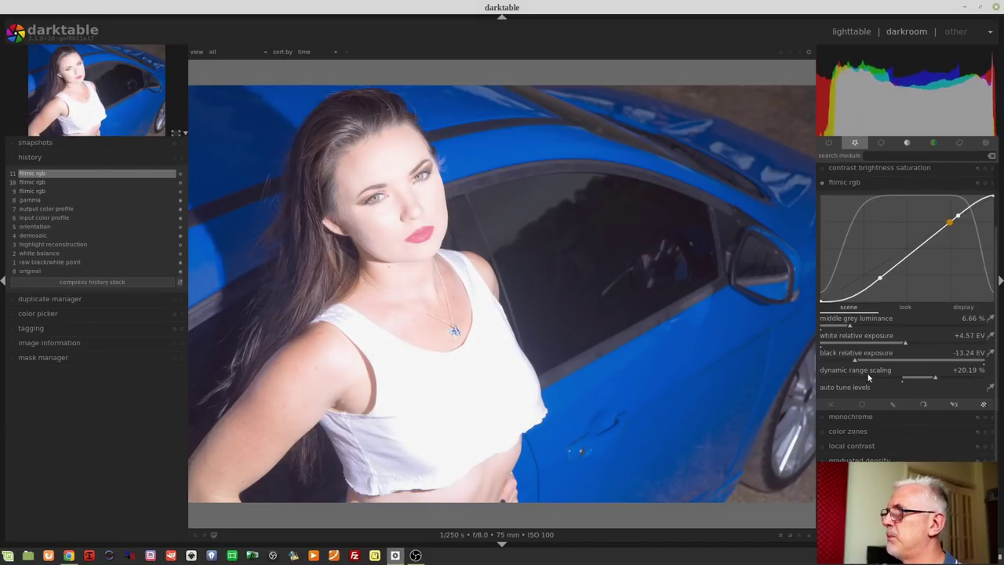
left_click_drag(857, 357, 921, 362)
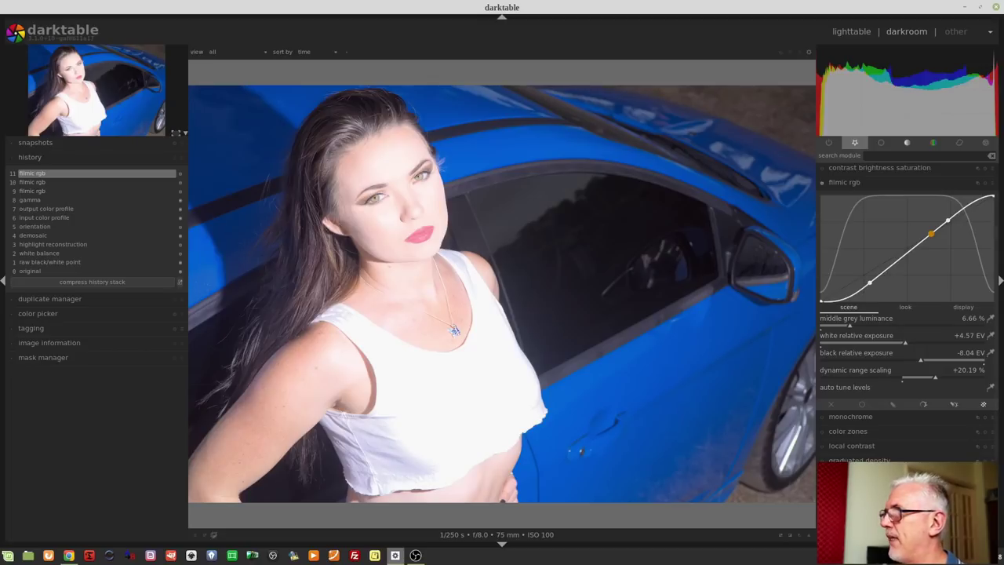
In filmic rgb's look tab, set balance to -2.87%, latitude to 36.50% and contrast to 1.316.
left_click(904, 306)
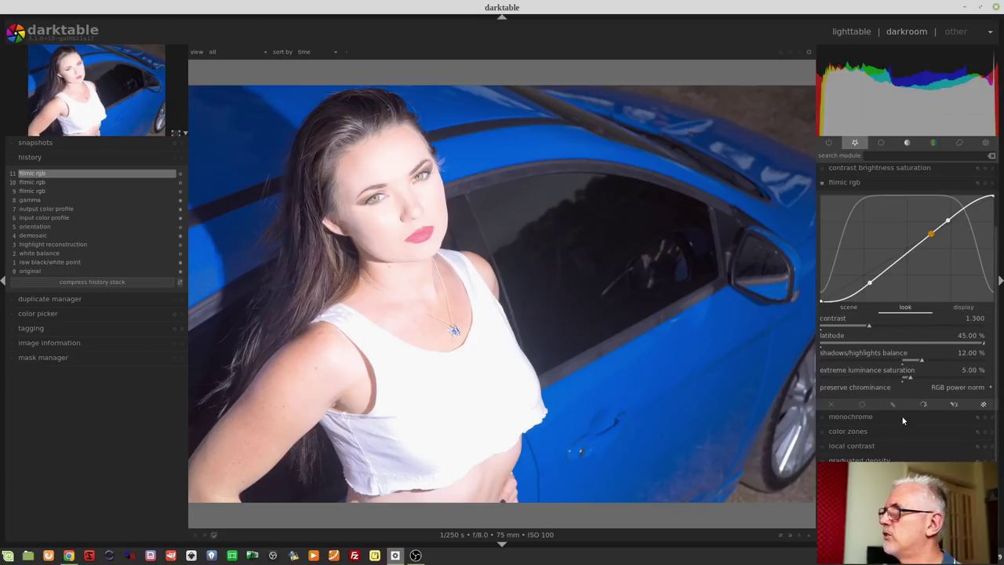
left_click(922, 363)
left_click_drag(922, 363, 897, 366)
mouse_move(943, 340)
left_mouse_down()
mouse_move(863, 338)
mouse_move(949, 343)
left_mouse_up()
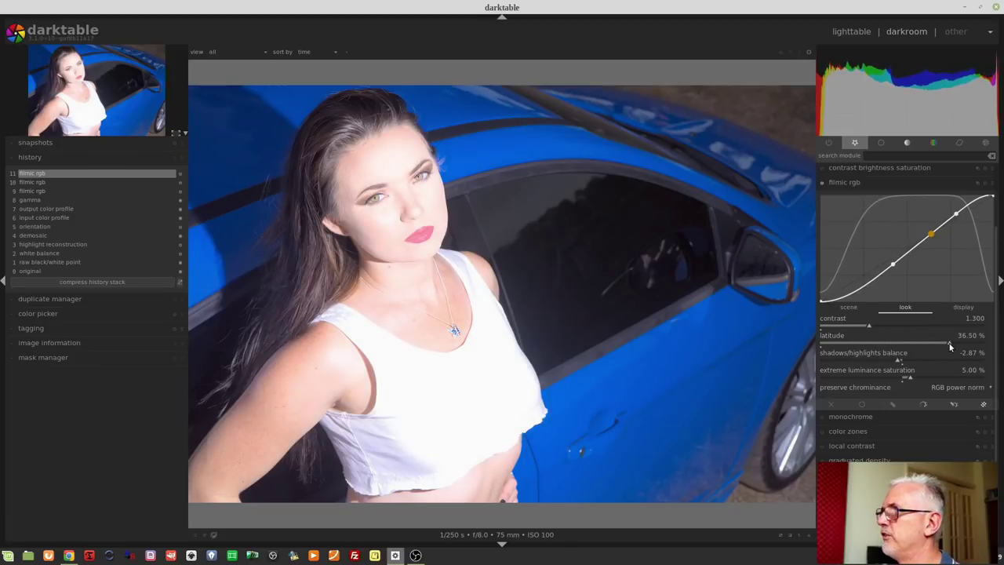
left_click(848, 330)
left_click_drag(848, 329, 919, 329)
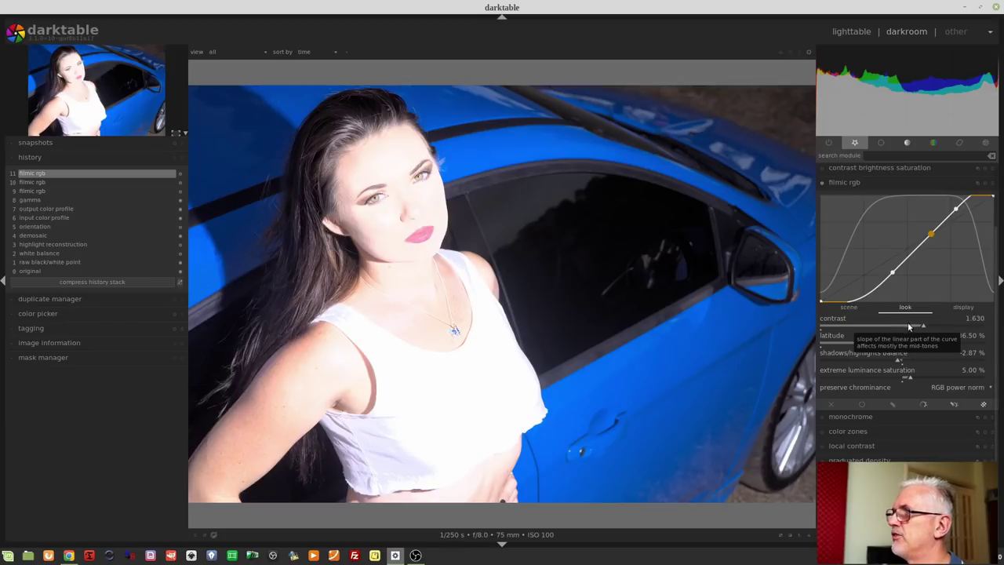
left_click_drag(919, 329, 992, 335)
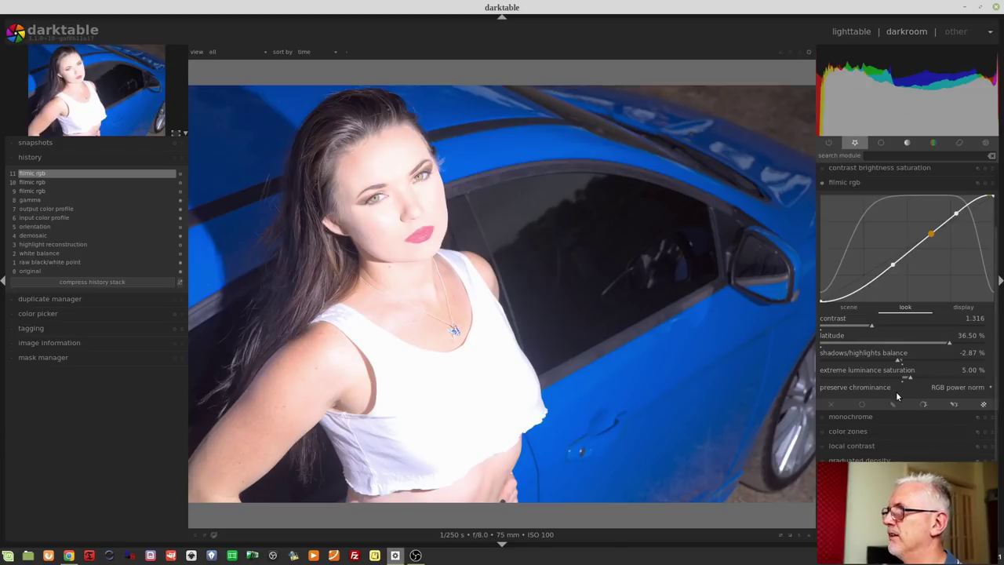
left_click(851, 308)
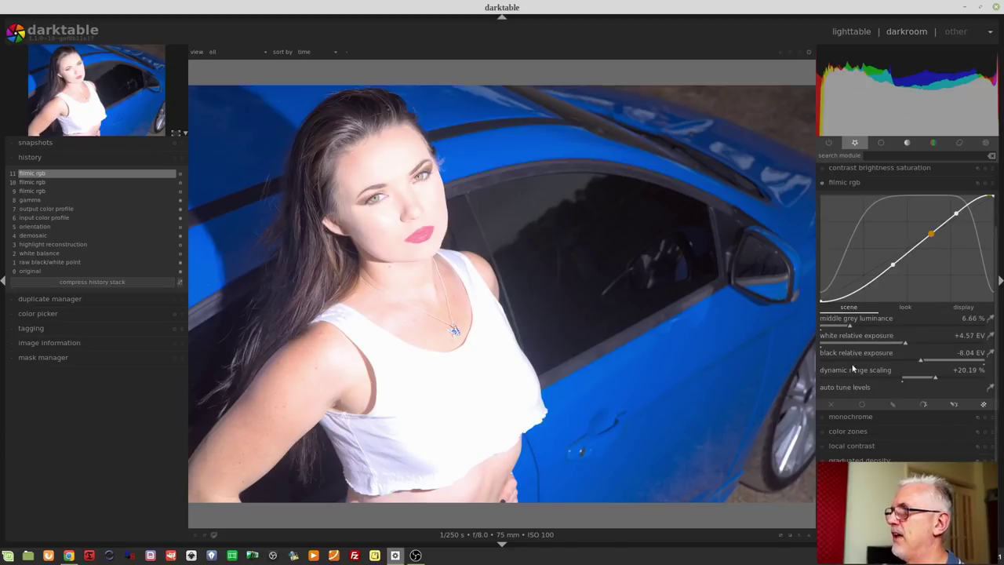